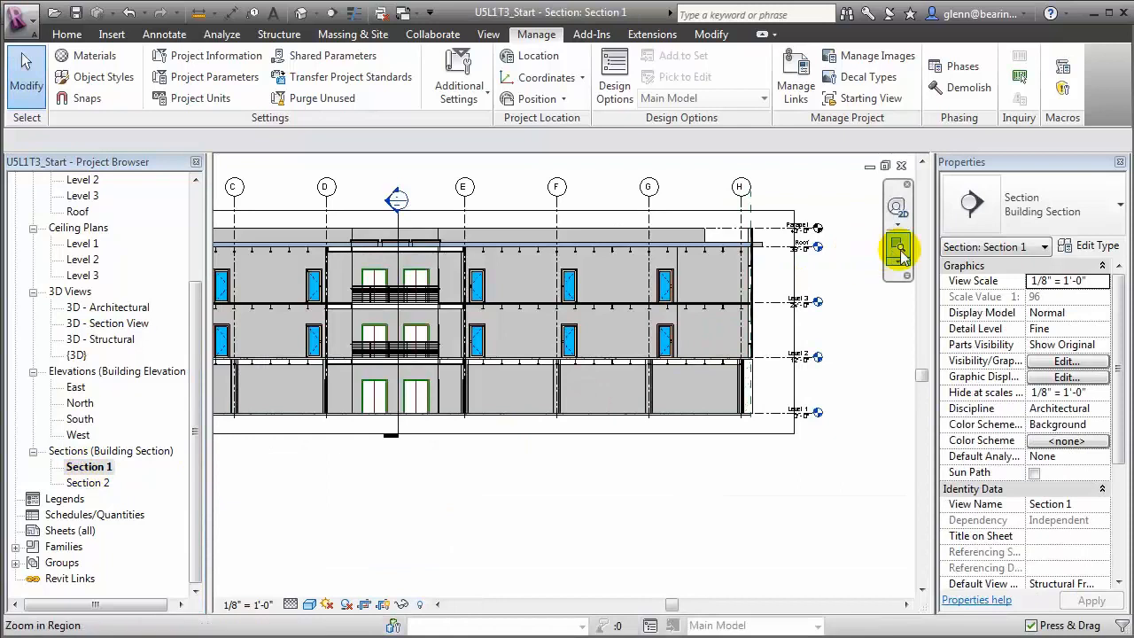
- Create a callout around the exterior wall from just above Level 3 to just below Level 2 at grid H, and open its view
{"action": "left_click_drag", "start_coordinate": [729, 301], "coordinate": [793, 392]}
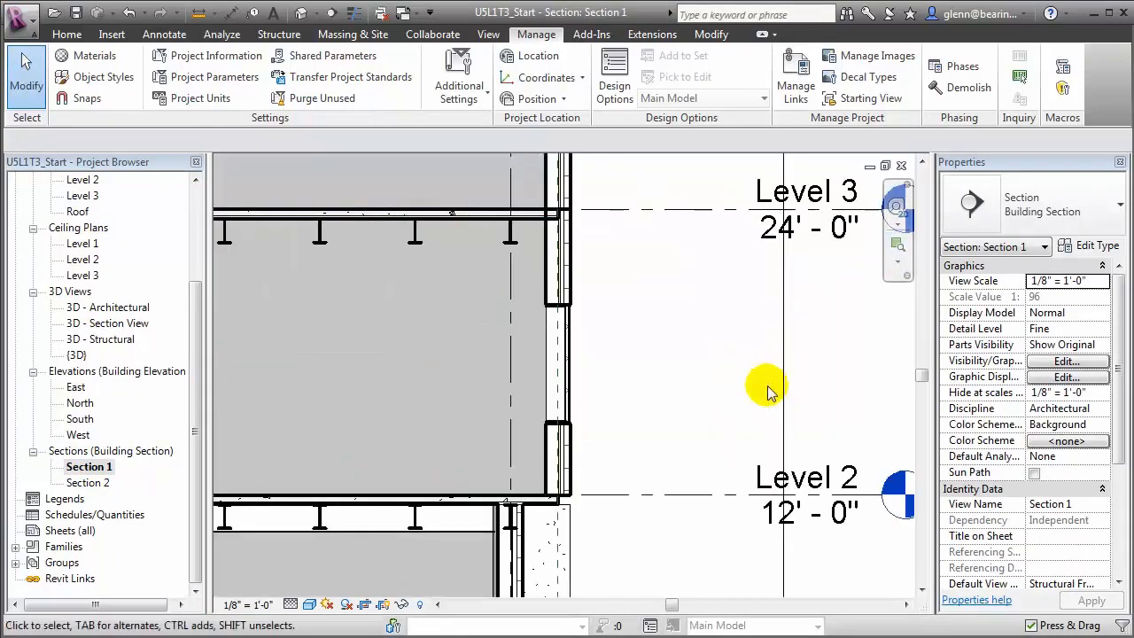
{"action": "left_click", "coordinate": [490, 35]}
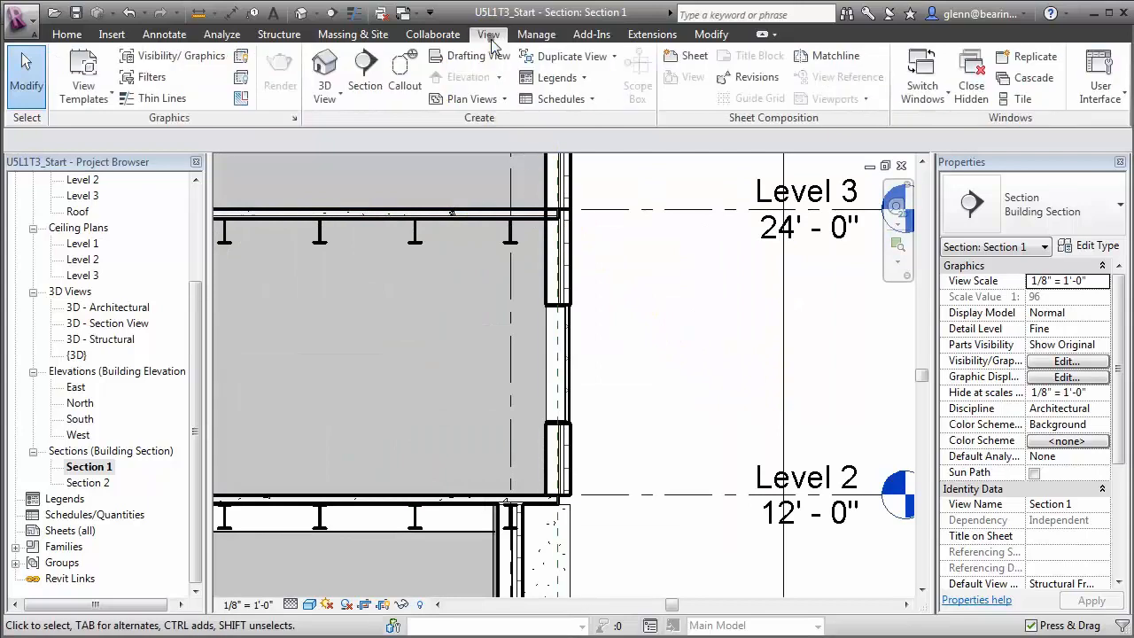
{"action": "left_click", "coordinate": [401, 73]}
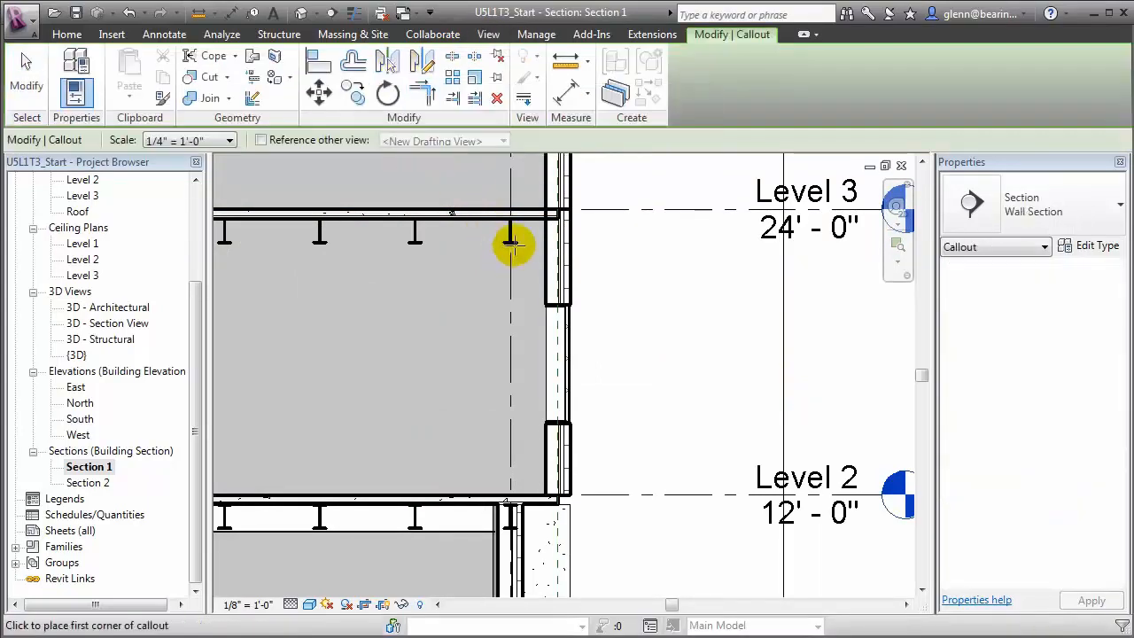
{"action": "left_click", "coordinate": [455, 184]}
{"action": "left_click_drag", "start_coordinate": [455, 184], "coordinate": [668, 555]}
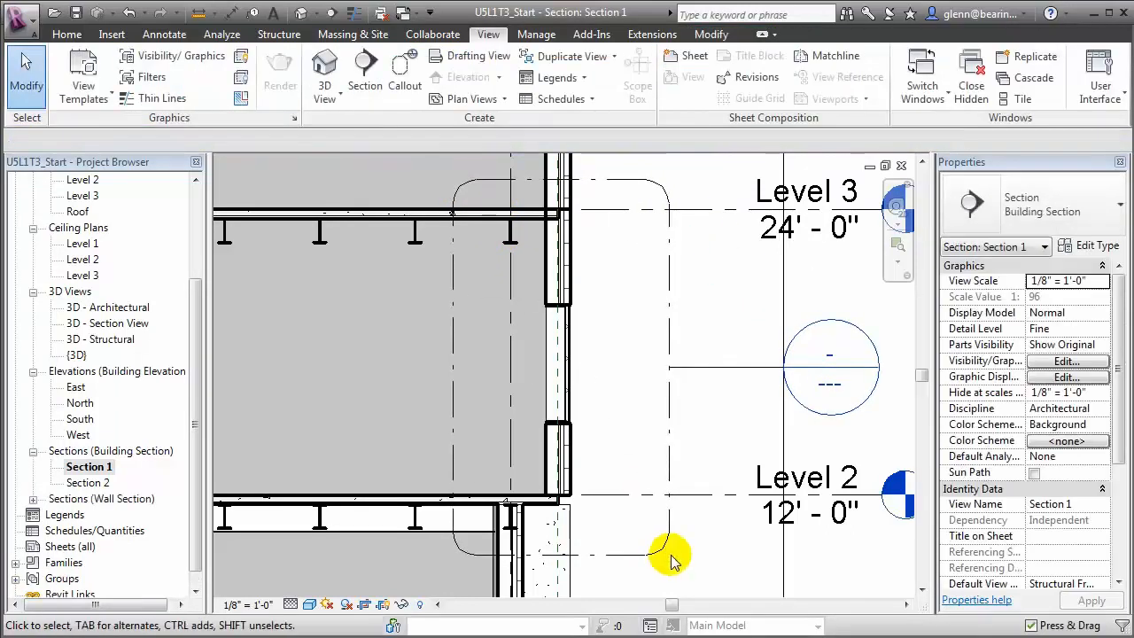
{"action": "double_click", "coordinate": [813, 419]}
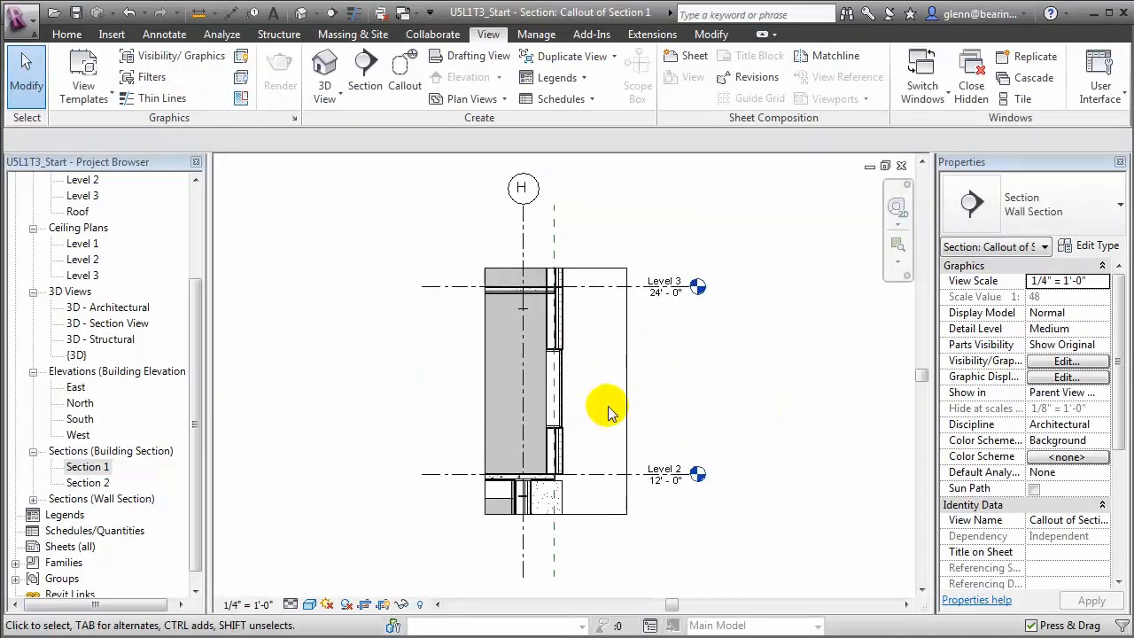
- Add an aligned dimension string outside the wall from Level 2 to the window sill, window head and Level 3
{"action": "scroll", "coordinate": [608, 406], "scroll_direction": "up", "scroll_amount": 3}
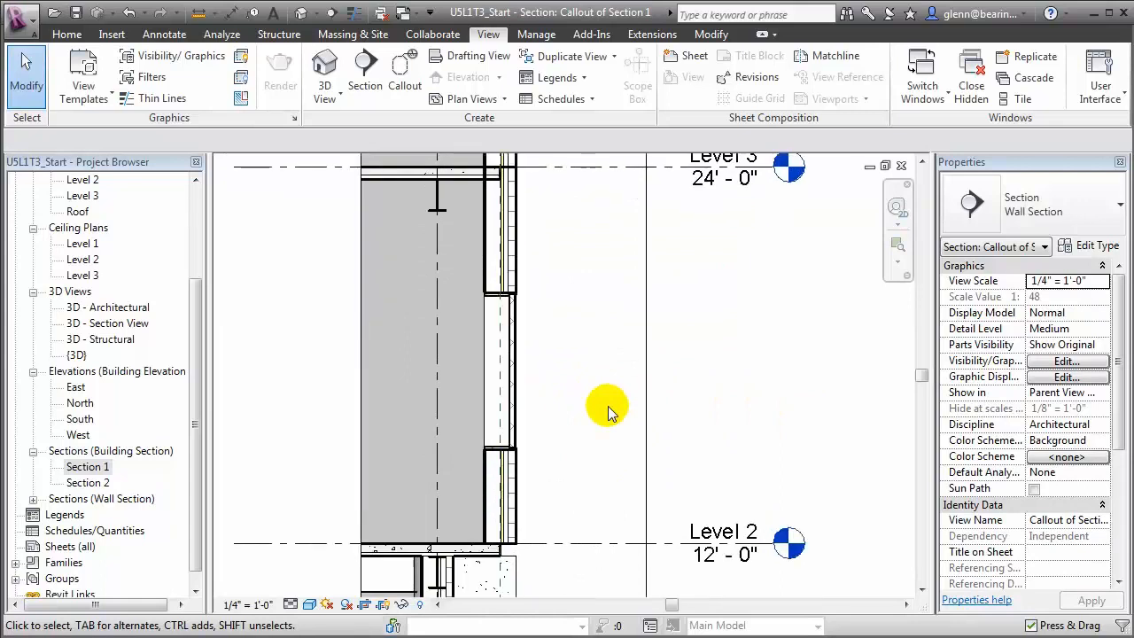
{"action": "scroll", "coordinate": [609, 412], "scroll_direction": "down", "scroll_amount": 1}
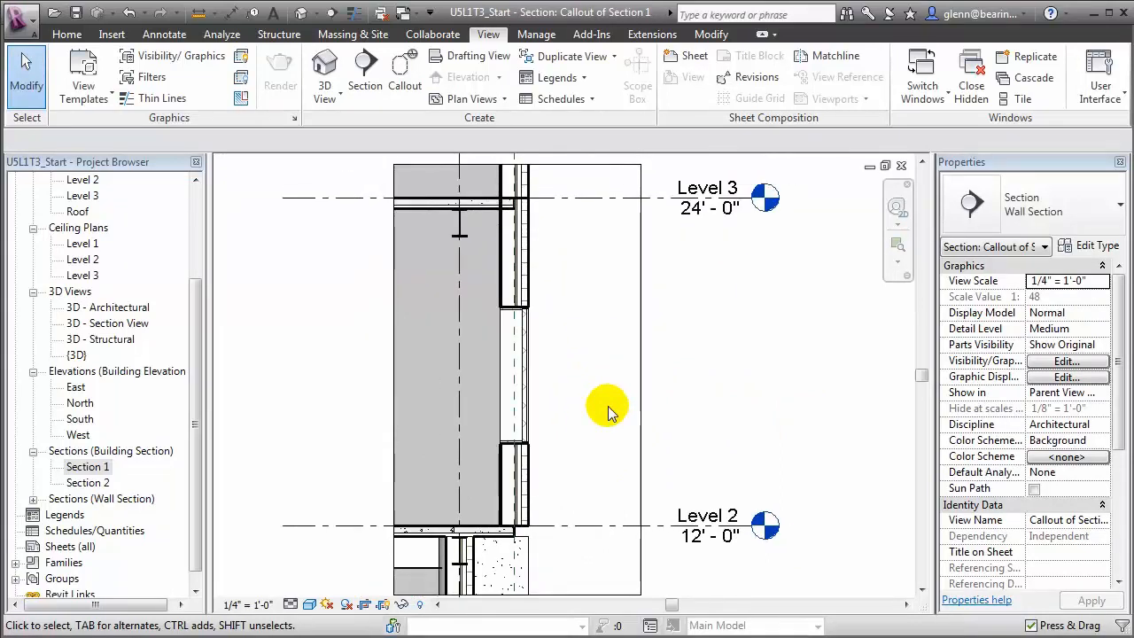
{"action": "left_click", "coordinate": [231, 13]}
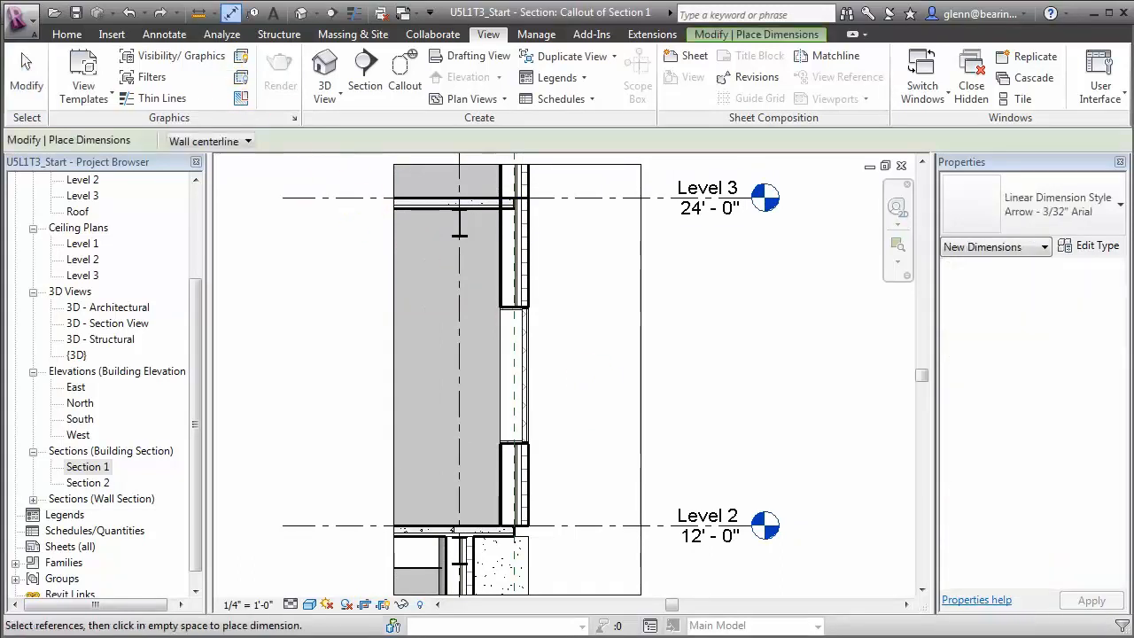
{"action": "left_click", "coordinate": [164, 34]}
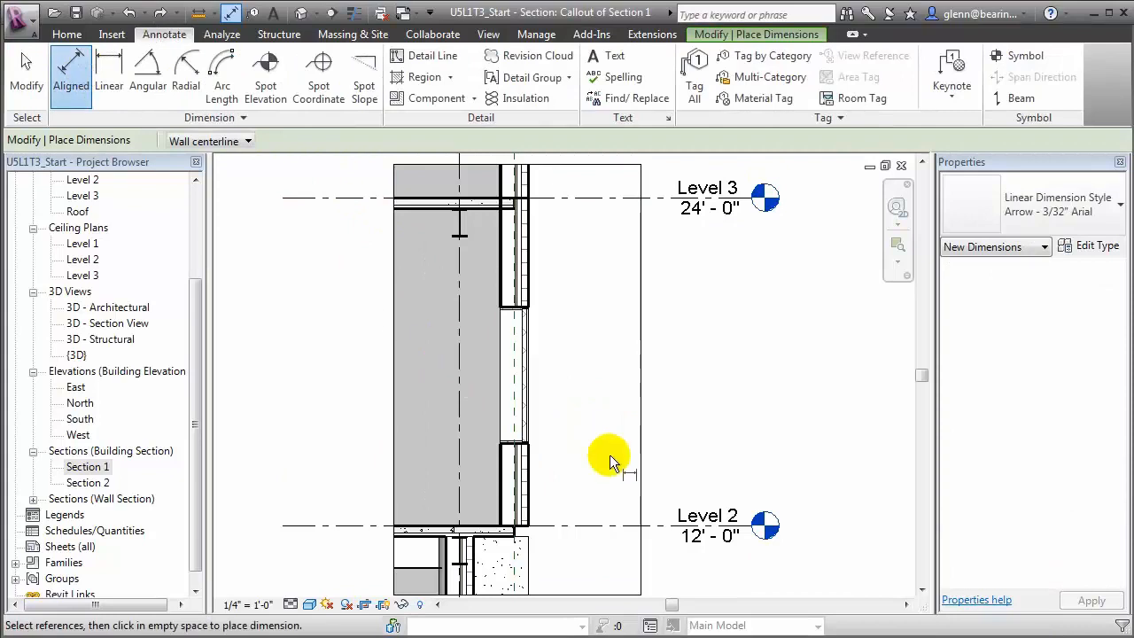
{"action": "left_click", "coordinate": [617, 530]}
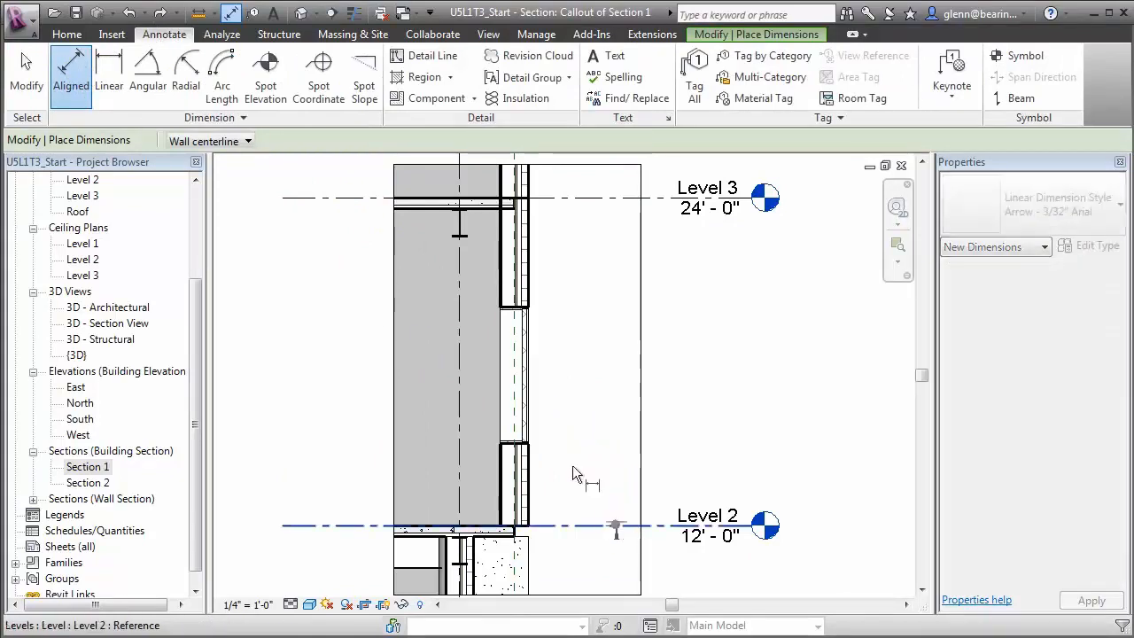
{"action": "left_click", "coordinate": [520, 448]}
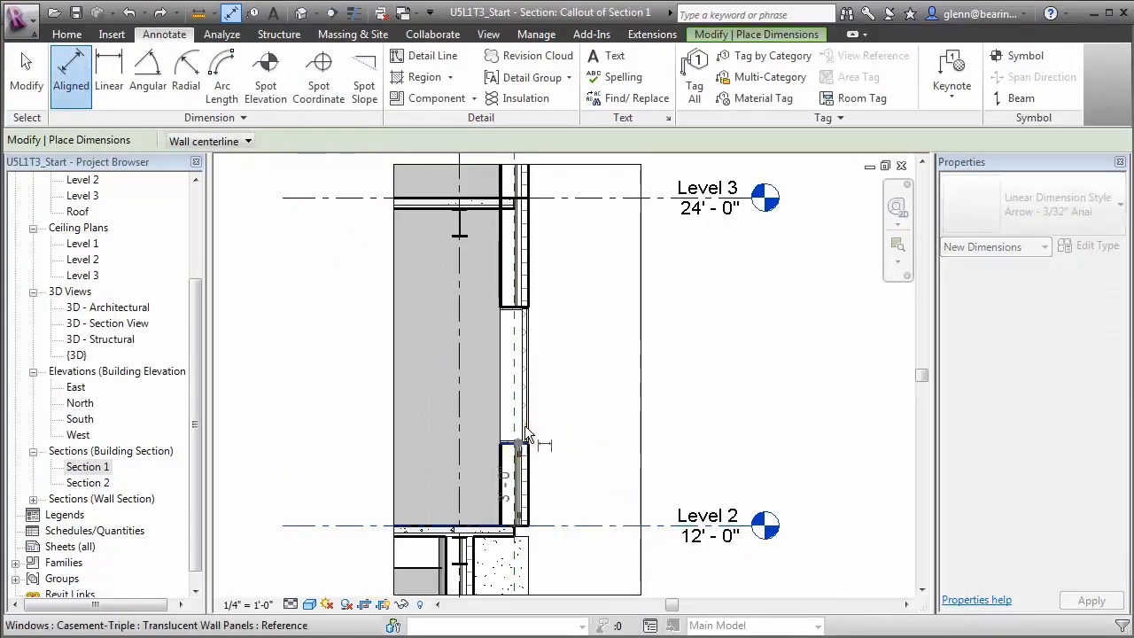
{"action": "left_click", "coordinate": [509, 312]}
{"action": "left_click", "coordinate": [620, 198]}
{"action": "left_click", "coordinate": [630, 209]}
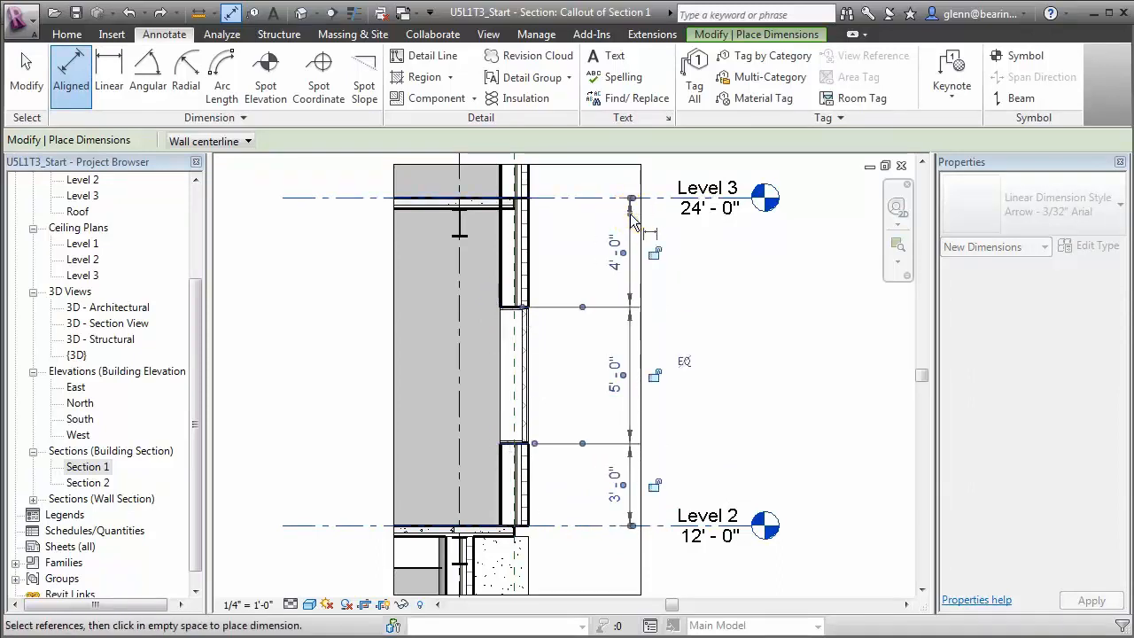
{"action": "key", "text": "Escape"}
{"action": "key", "text": "Escape"}
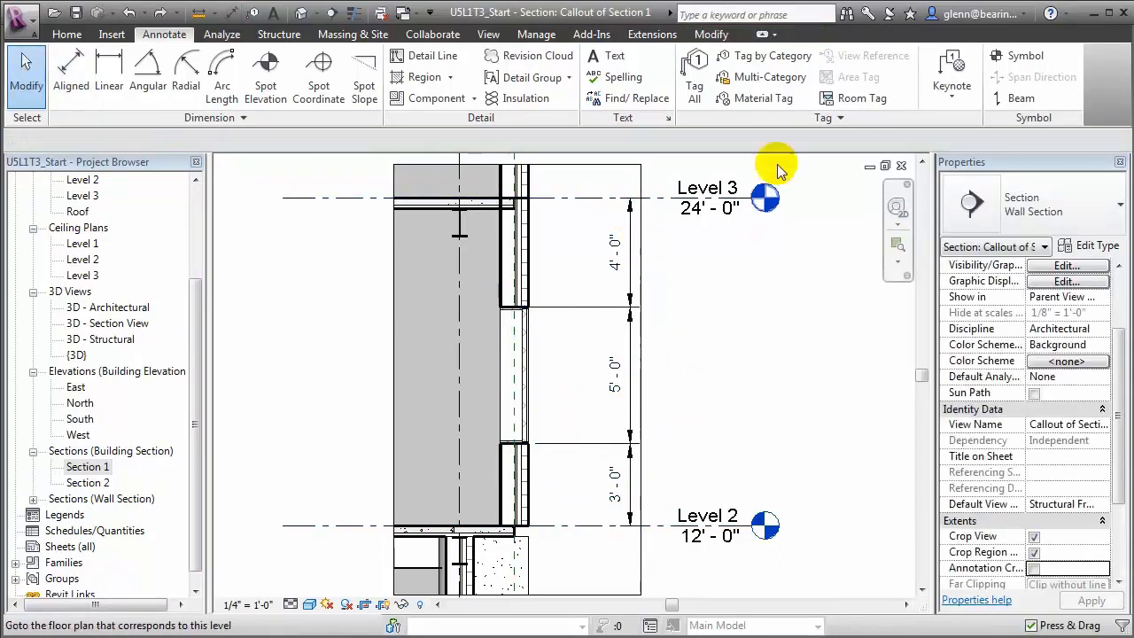
- Tag the window with a leader, placing the tag beyond the dimension string and bending the leader so it ends horizontally
{"action": "left_click", "coordinate": [530, 413]}
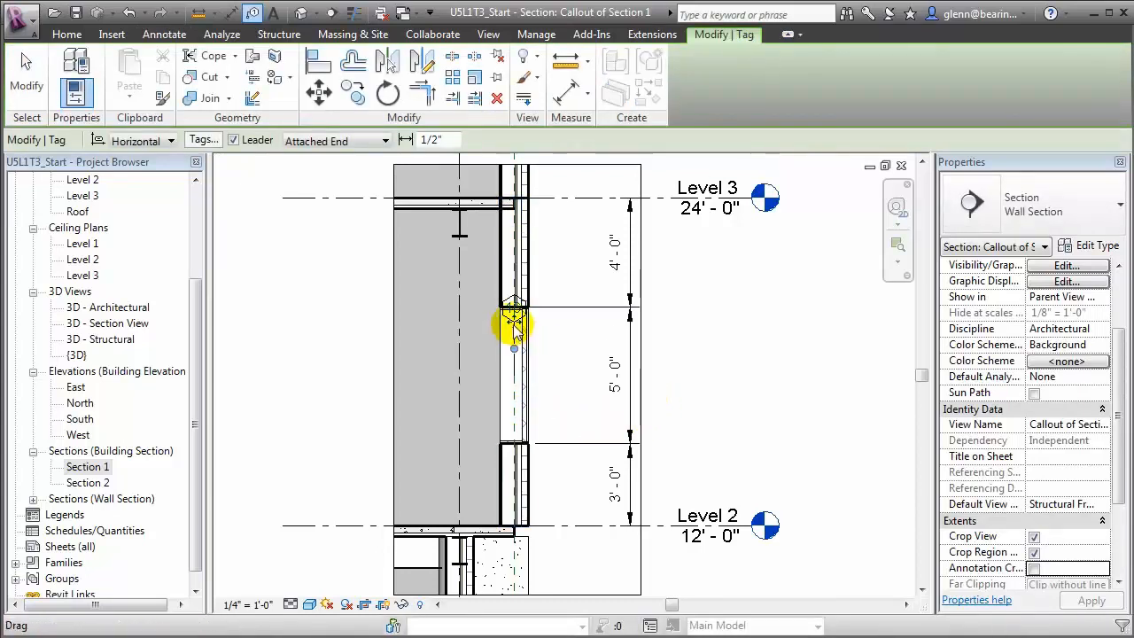
{"action": "left_click_drag", "start_coordinate": [514, 322], "coordinate": [705, 447]}
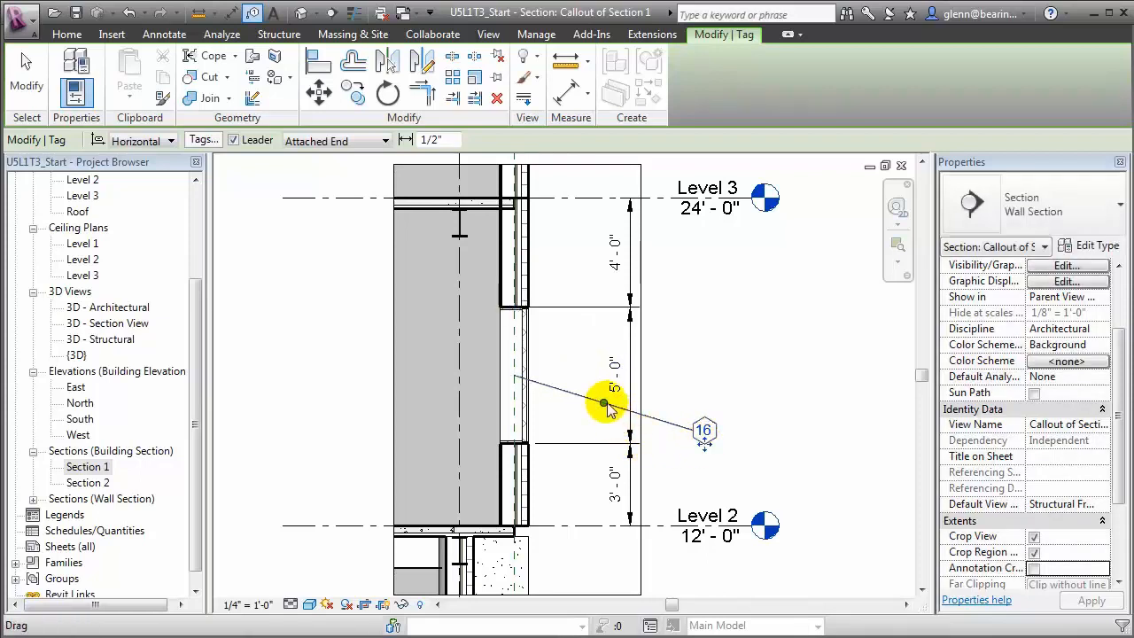
{"action": "left_click_drag", "start_coordinate": [603, 428], "coordinate": [603, 431]}
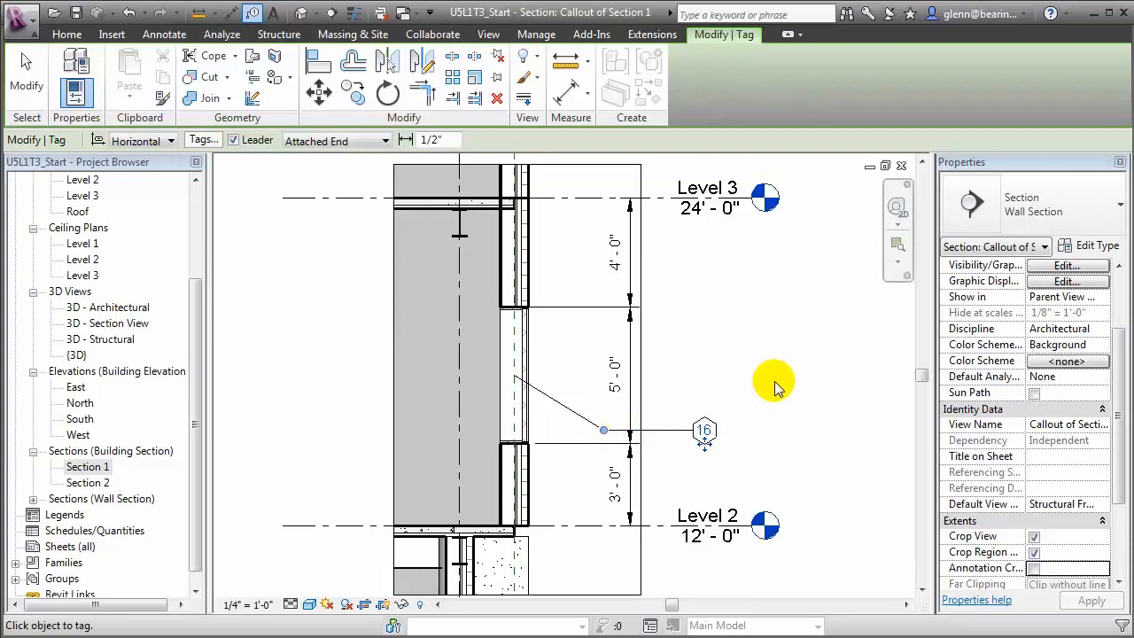
{"action": "key", "text": "Escape"}
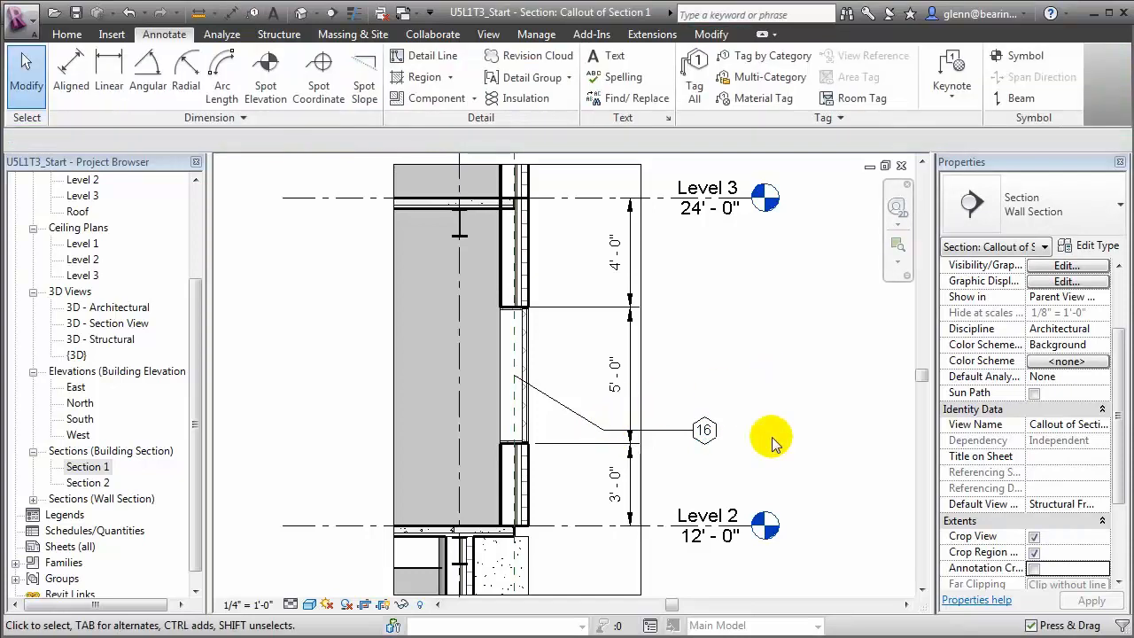
- Place a material keynote with a leader pointing to the wall's exterior finish above the window, outside the dimension string
{"action": "left_click", "coordinate": [962, 102]}
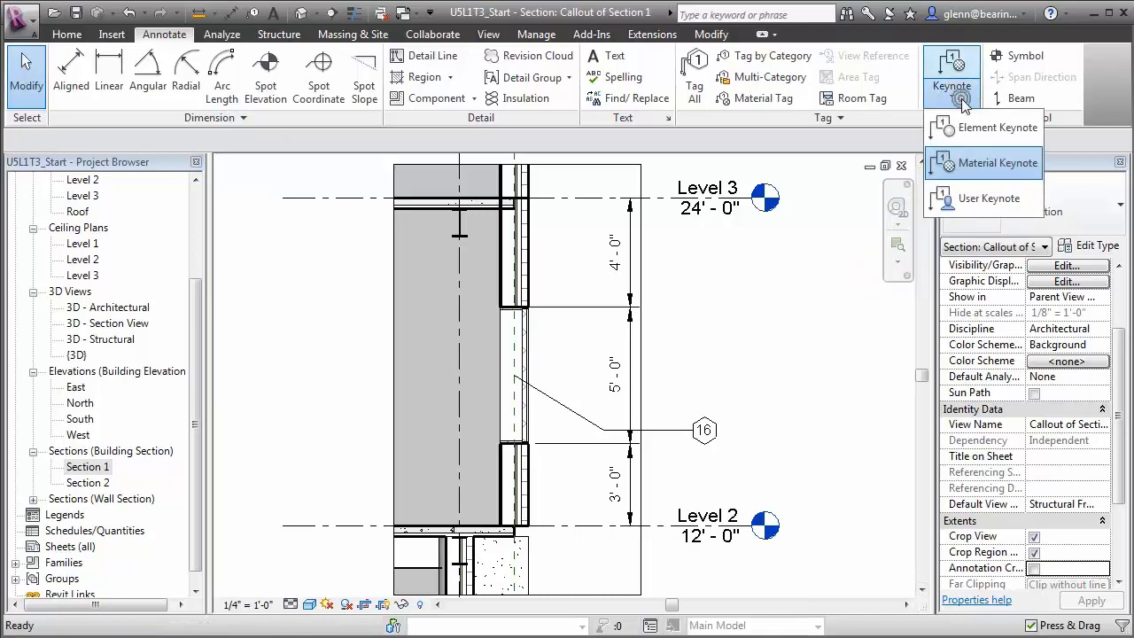
{"action": "left_click", "coordinate": [964, 162]}
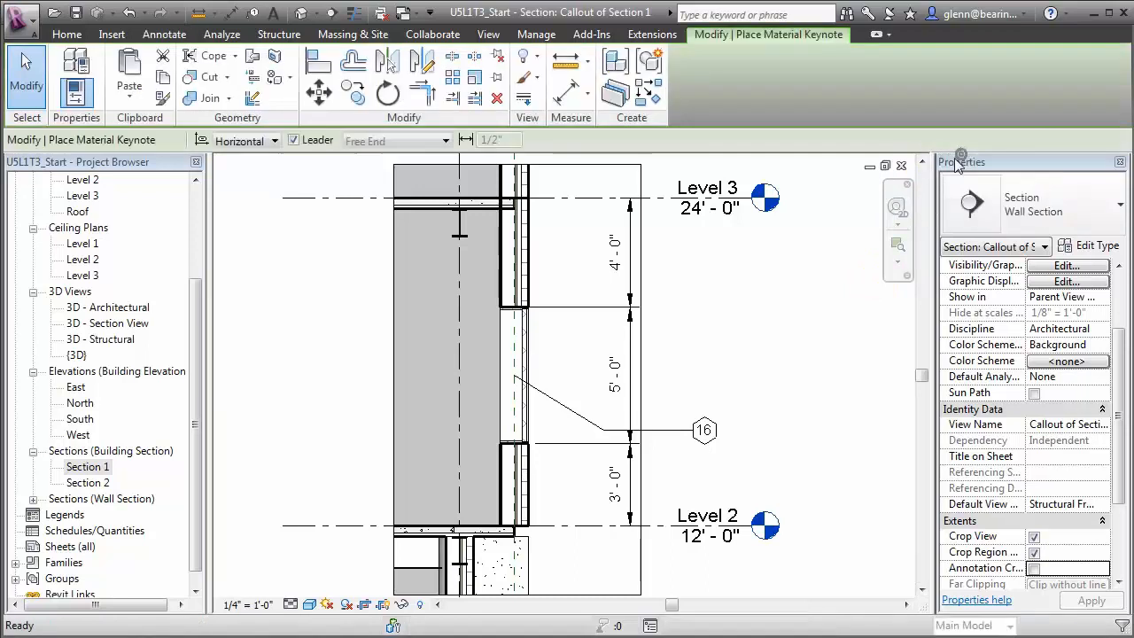
{"action": "left_click", "coordinate": [528, 267]}
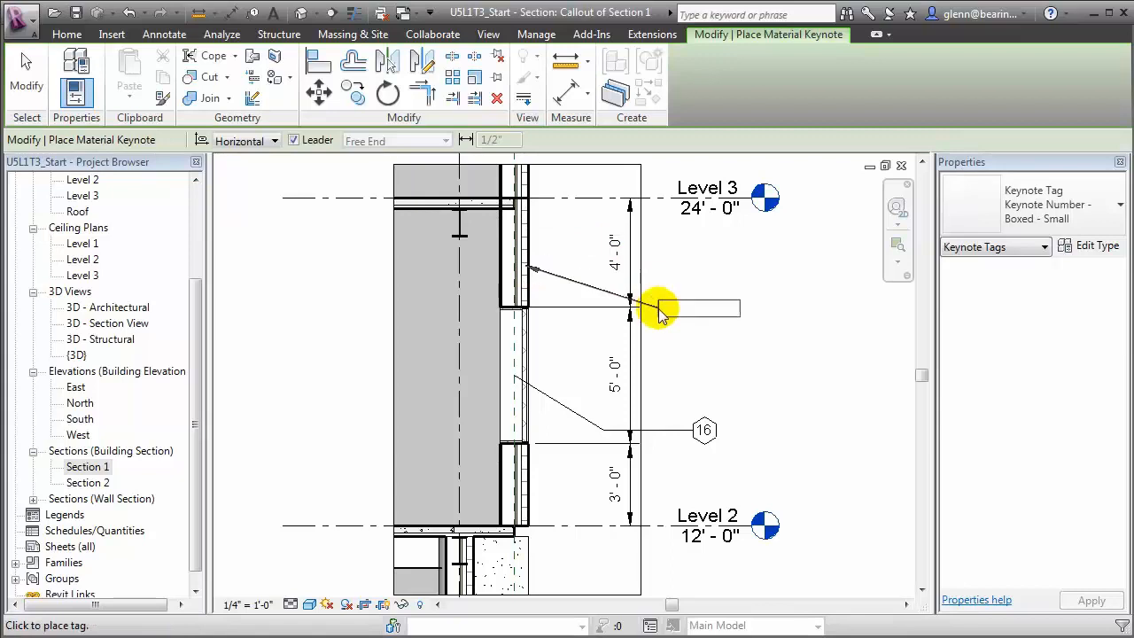
{"action": "left_click", "coordinate": [660, 313]}
{"action": "left_click", "coordinate": [697, 313]}
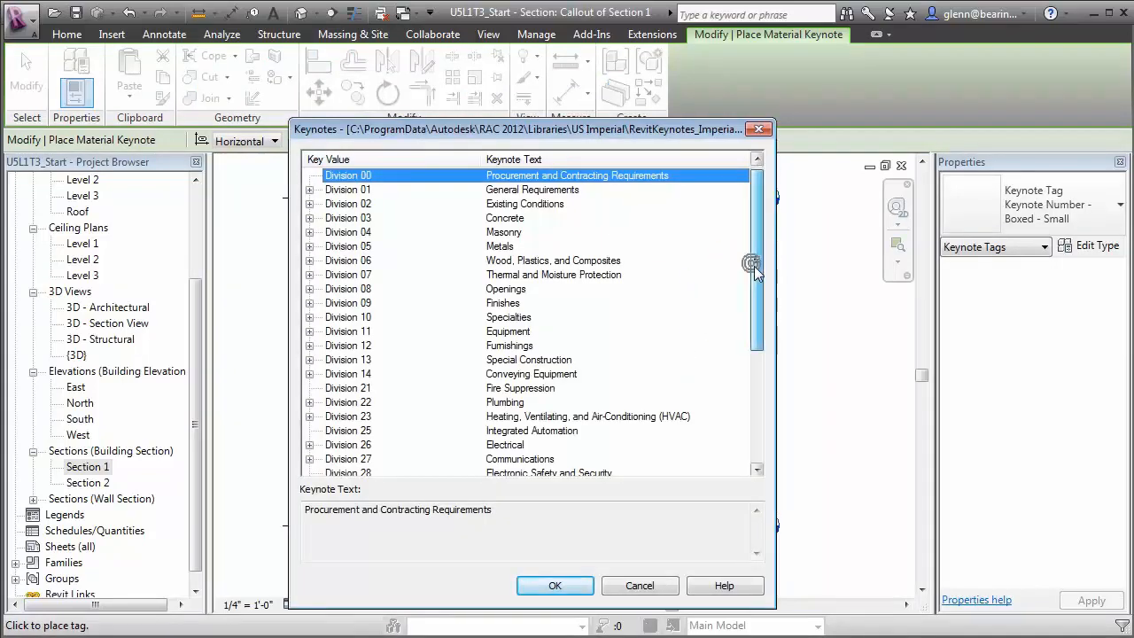
- Assign keynote 07 24 00.A3, EIFS On 2" Insulation Board, from Division 07 Exterior Insulation and Finish Systems to the material
{"action": "left_click_drag", "start_coordinate": [754, 266], "coordinate": [755, 271]}
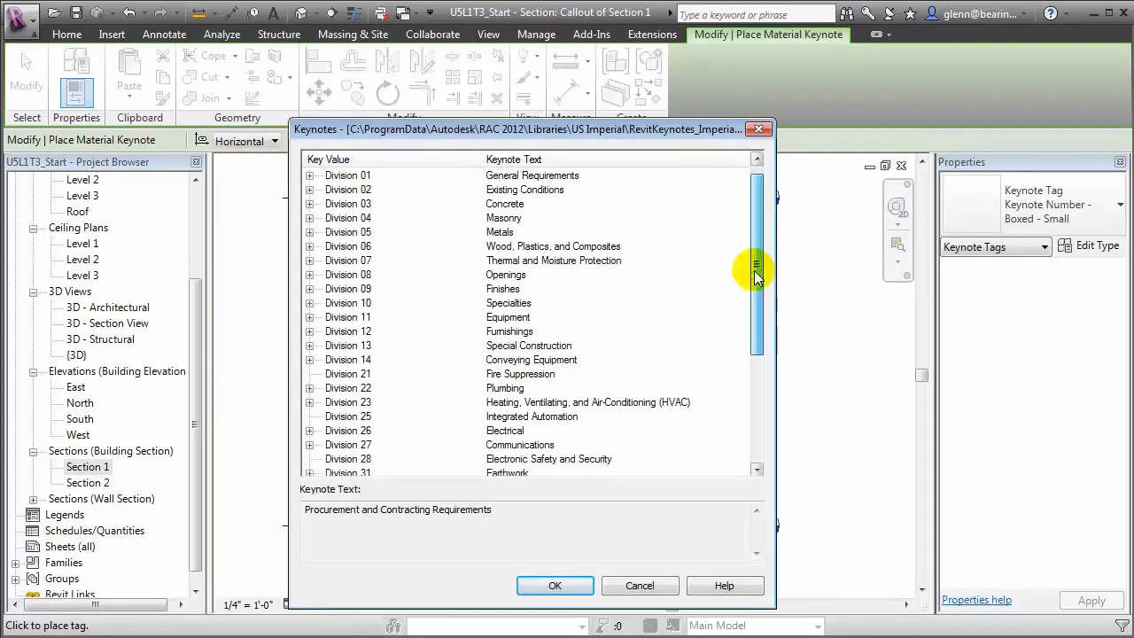
{"action": "left_click", "coordinate": [309, 261]}
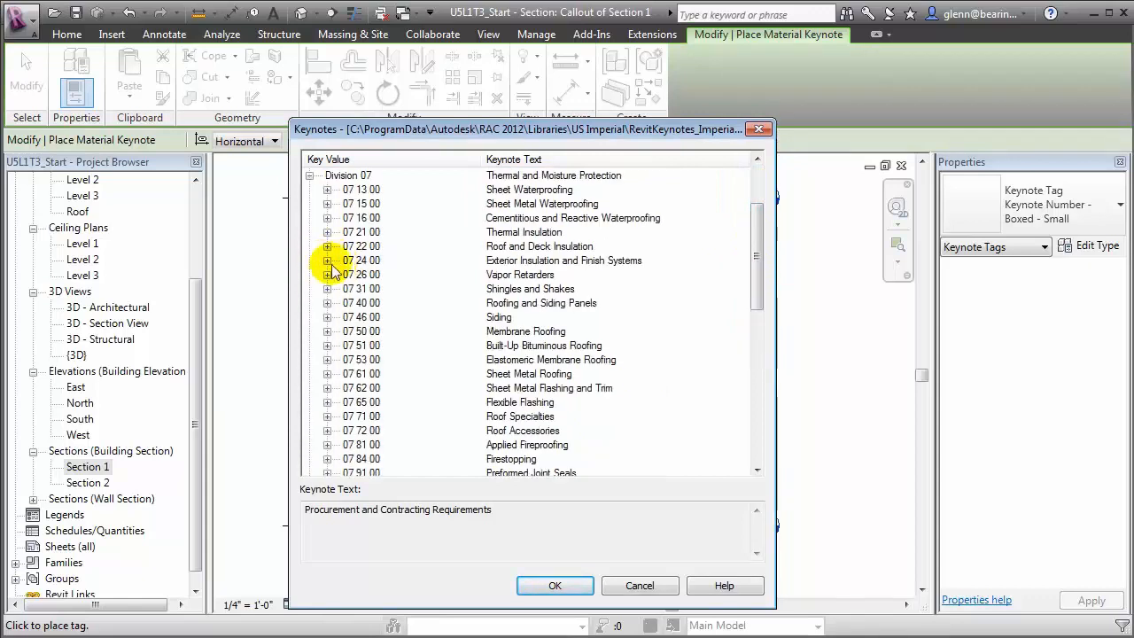
{"action": "left_click", "coordinate": [327, 260]}
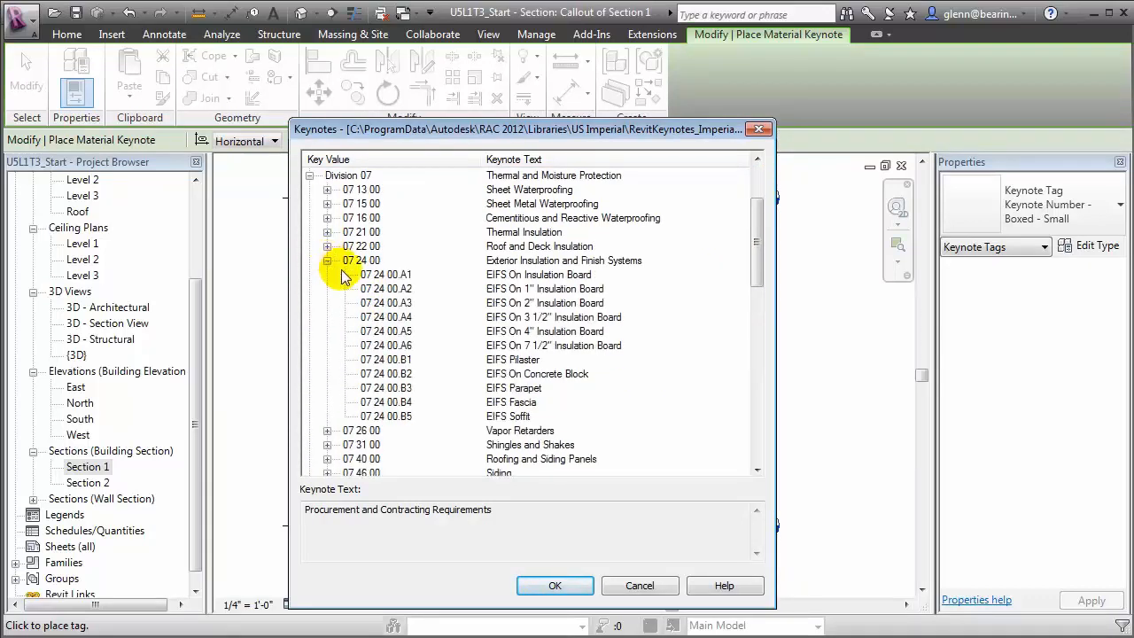
{"action": "left_click", "coordinate": [367, 304]}
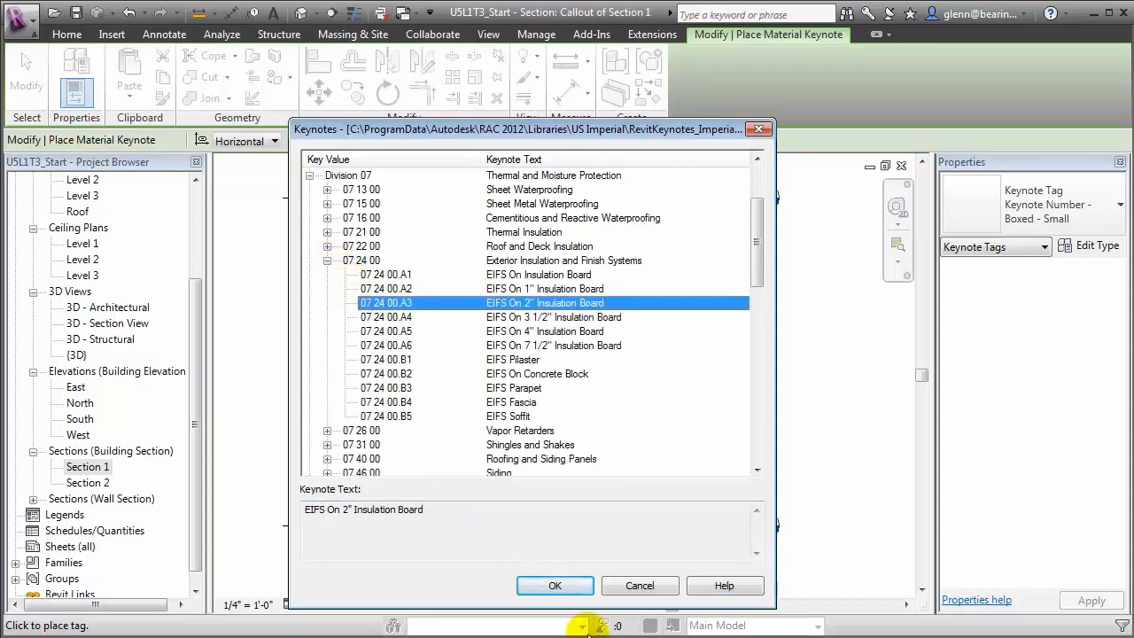
{"action": "left_click", "coordinate": [556, 588]}
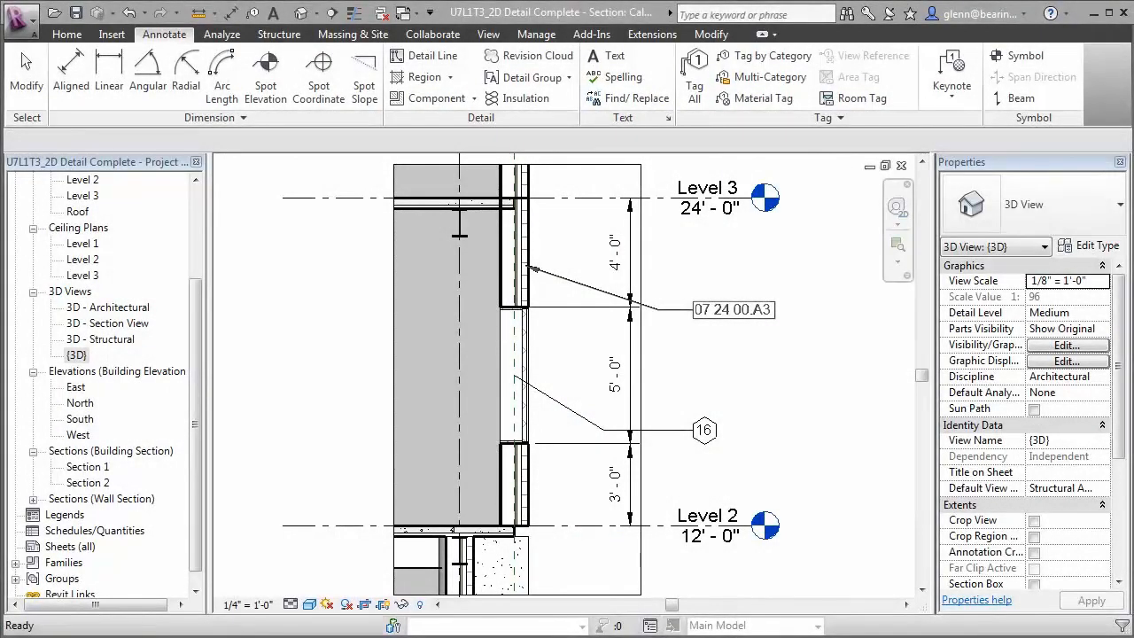
- Duplicate the {3D} view
{"action": "right_click", "coordinate": [79, 357]}
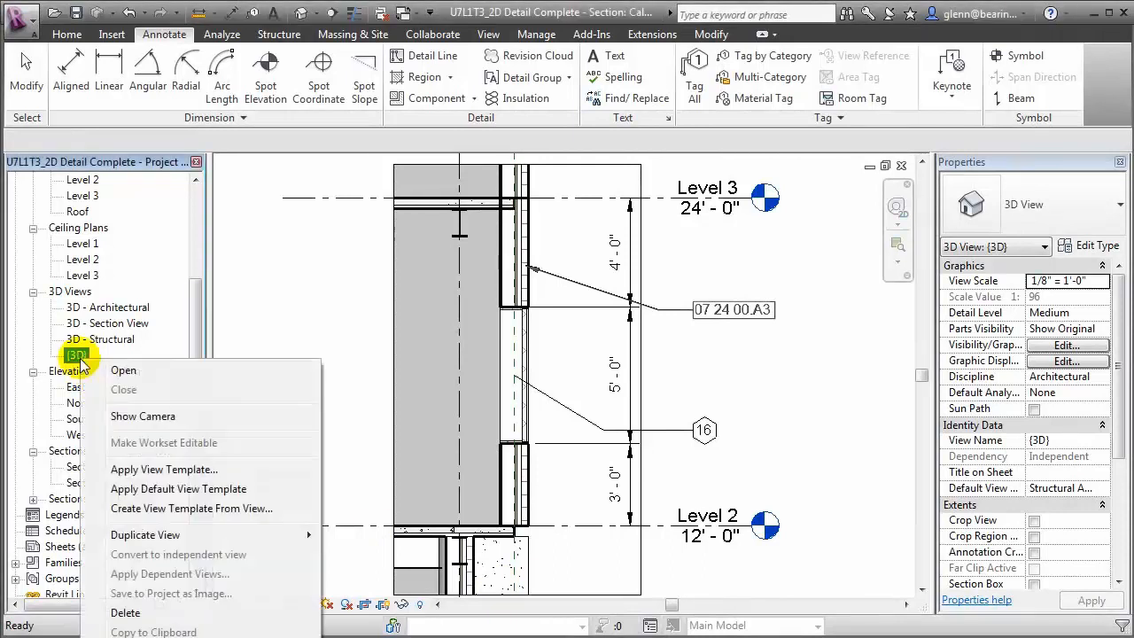
{"action": "mouse_move", "coordinate": [172, 534]}
{"action": "left_click", "coordinate": [377, 542]}
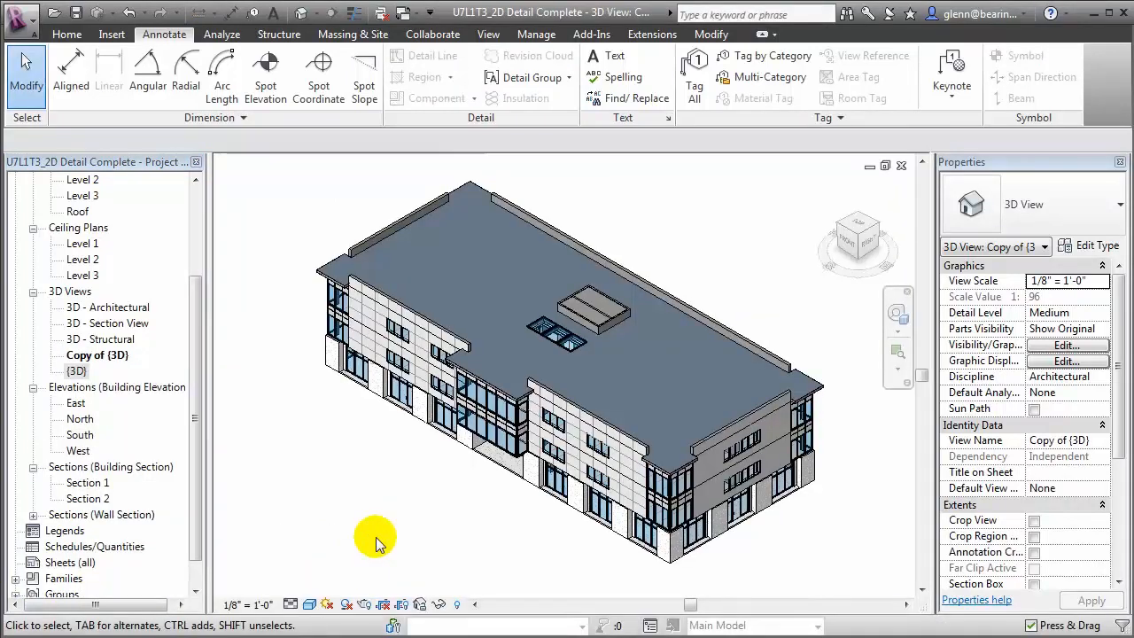
- Rename the copied 3D view as 3D Wall Assembly Detail
{"action": "right_click", "coordinate": [109, 356]}
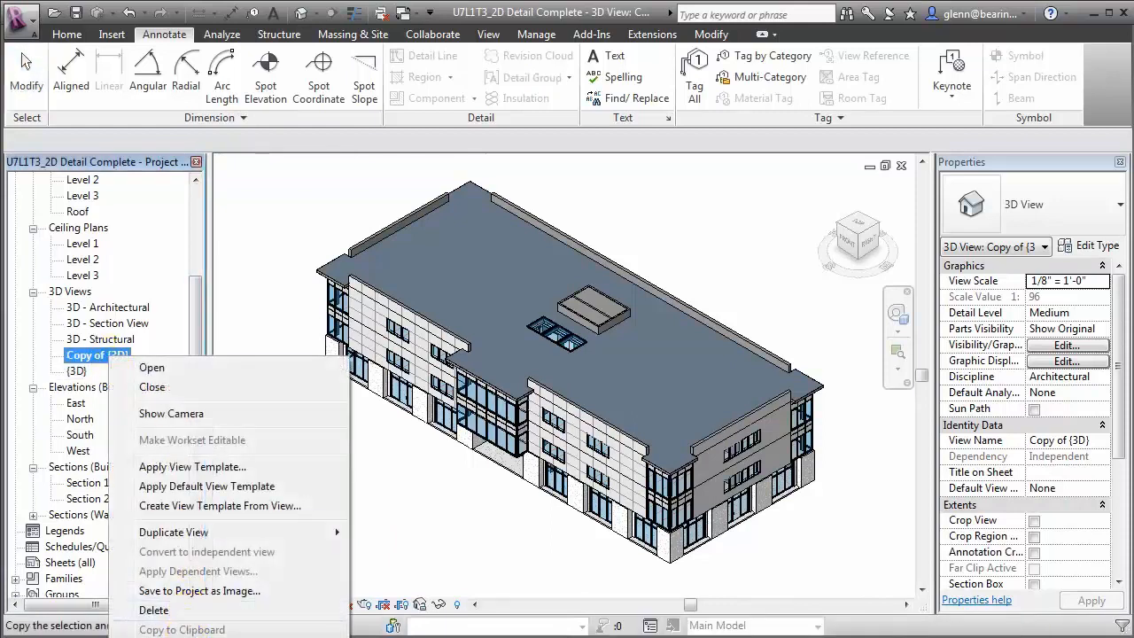
{"action": "left_click", "coordinate": [190, 636]}
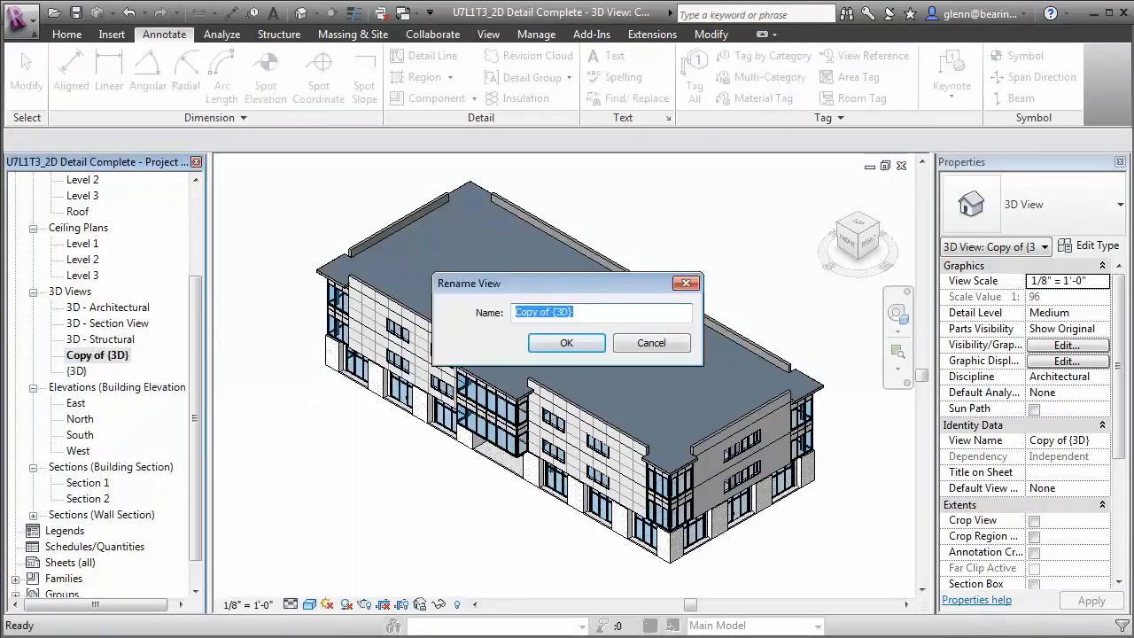
{"action": "key", "text": "BackSpace"}
{"action": "type", "text": "3D"}
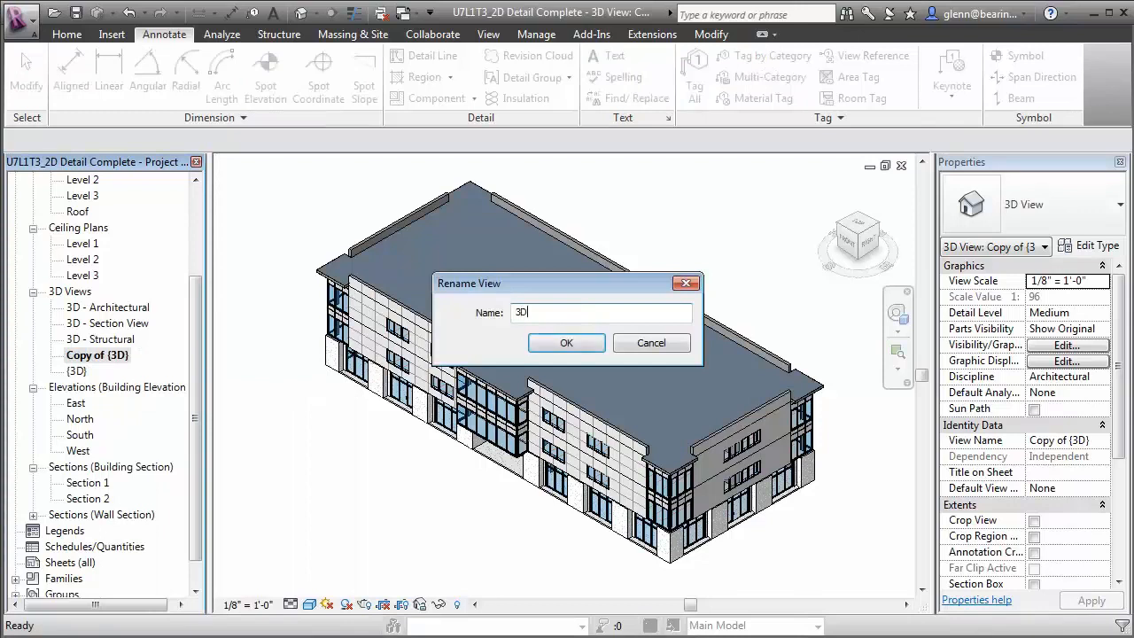
{"action": "type", "text": " Wall Assembly Detail"}
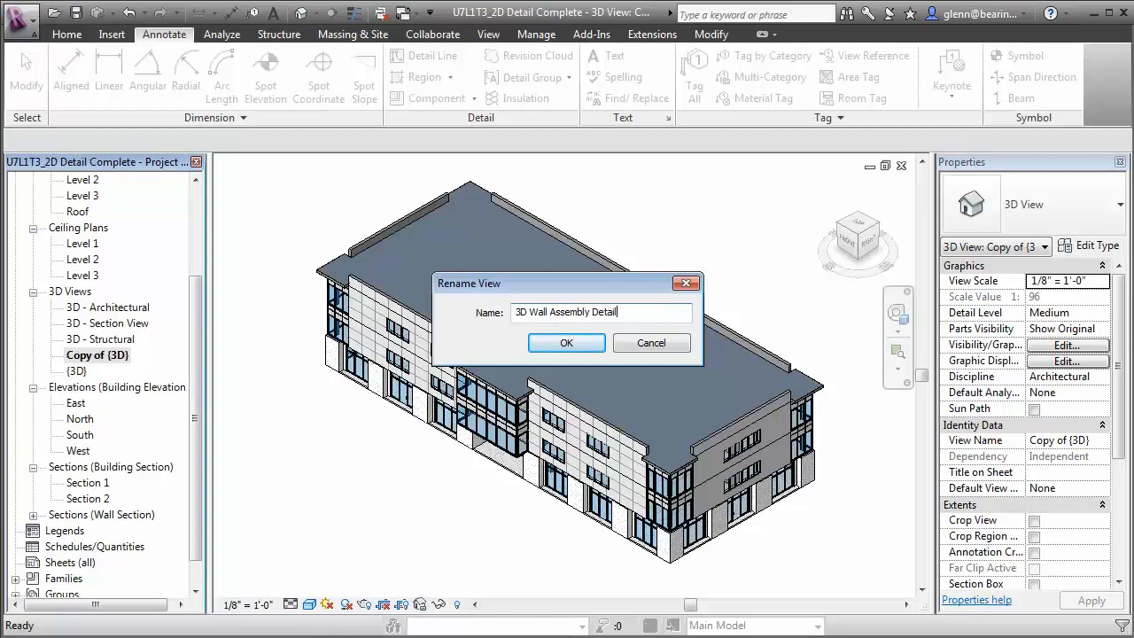
{"action": "key", "text": "Return"}
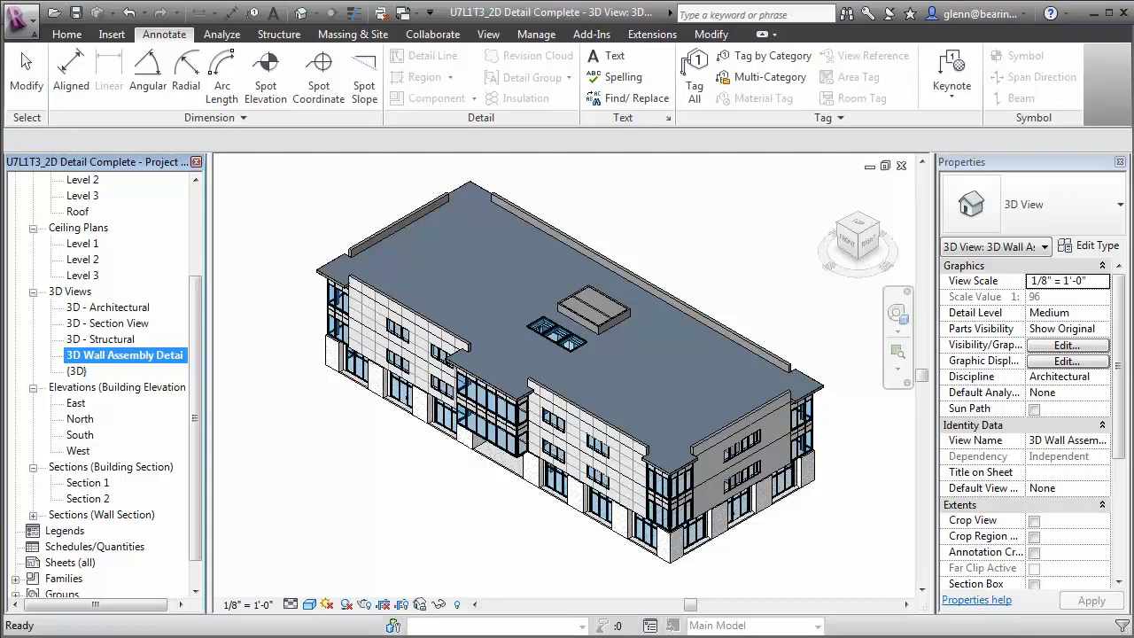
- Orient the 3D Wall Assembly Detail view to the existing detail section of the exterior wall
{"action": "left_click", "coordinate": [897, 317]}
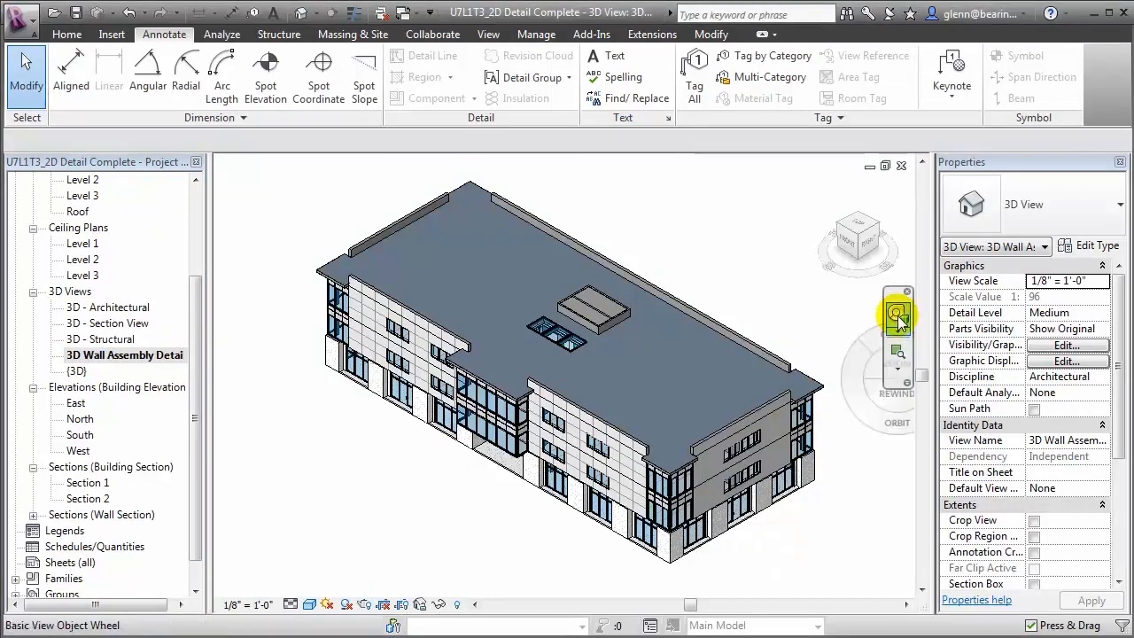
{"action": "right_click", "coordinate": [833, 352]}
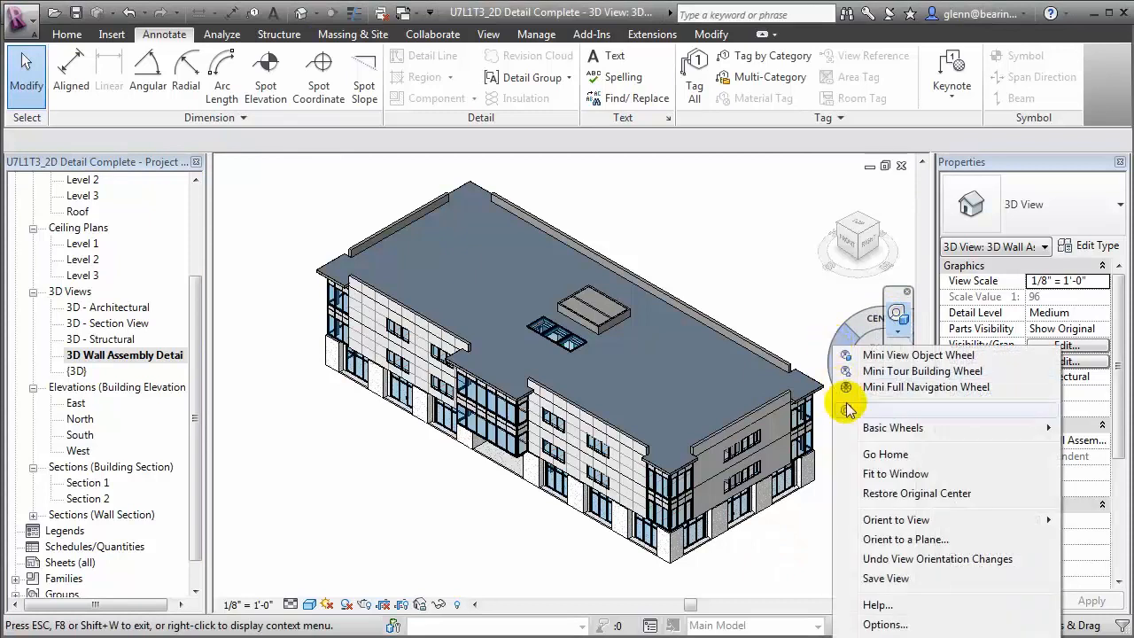
{"action": "mouse_move", "coordinate": [886, 520]}
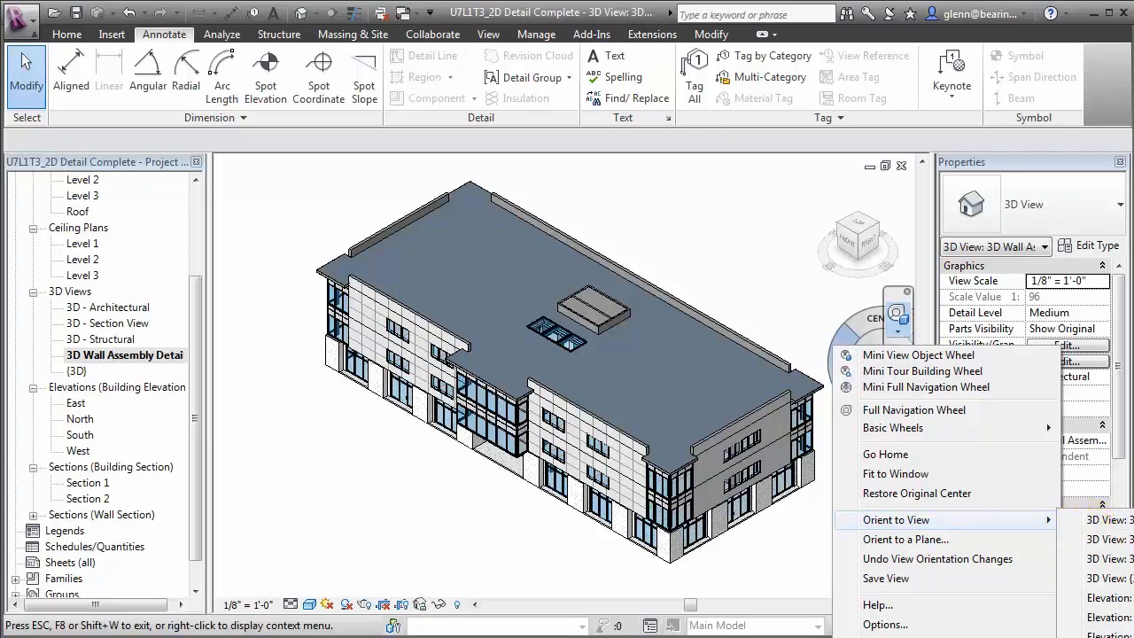
{"action": "left_click", "coordinate": [1109, 634]}
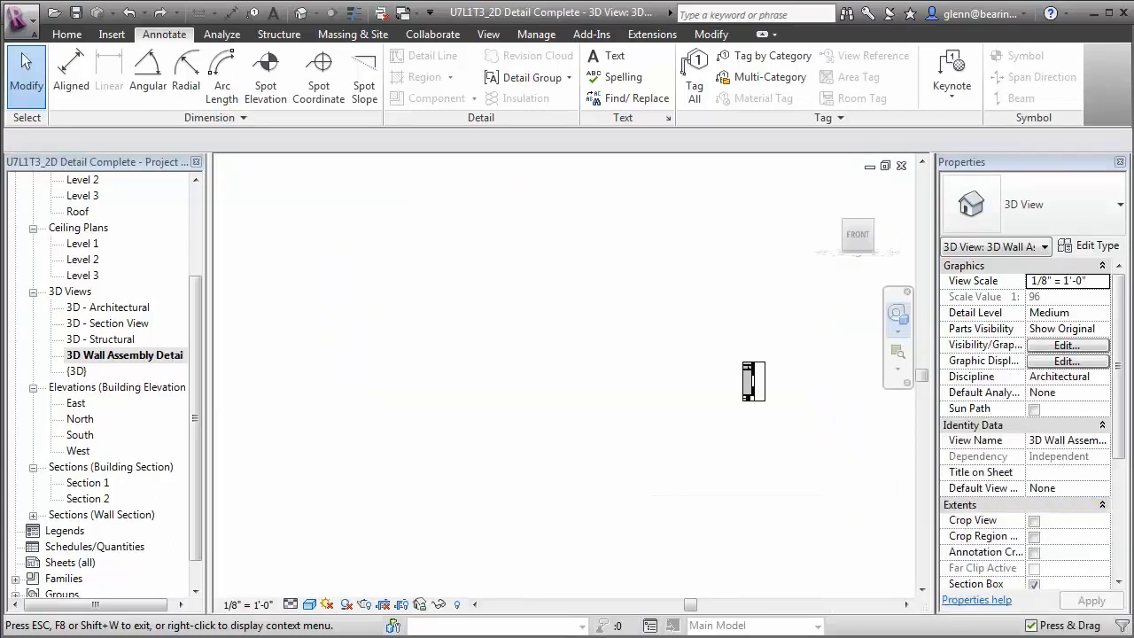
{"action": "left_click", "coordinate": [895, 354]}
{"action": "left_click_drag", "start_coordinate": [706, 333], "coordinate": [778, 414]}
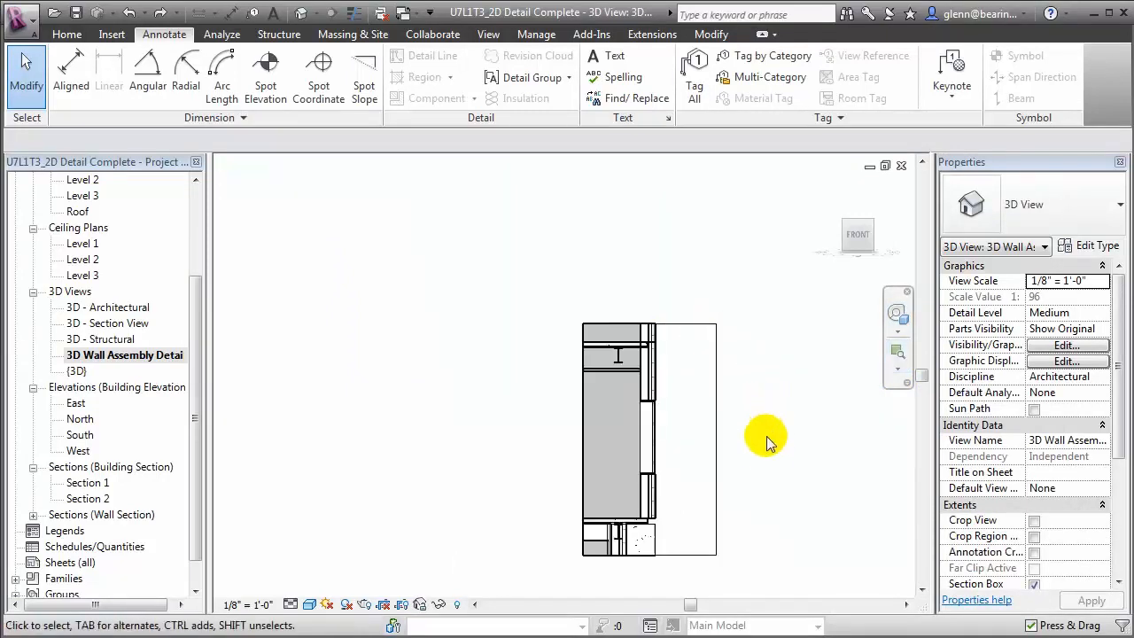
- Orbit the sectioned wall to an angled view showing its cut end and exterior face, then save the orientation and lock the view
{"action": "left_click", "coordinate": [896, 315]}
{"action": "left_click_drag", "start_coordinate": [876, 424], "coordinate": [846, 435]}
{"action": "middle_click_drag", "start_coordinate": [855, 425], "coordinate": [839, 349]}
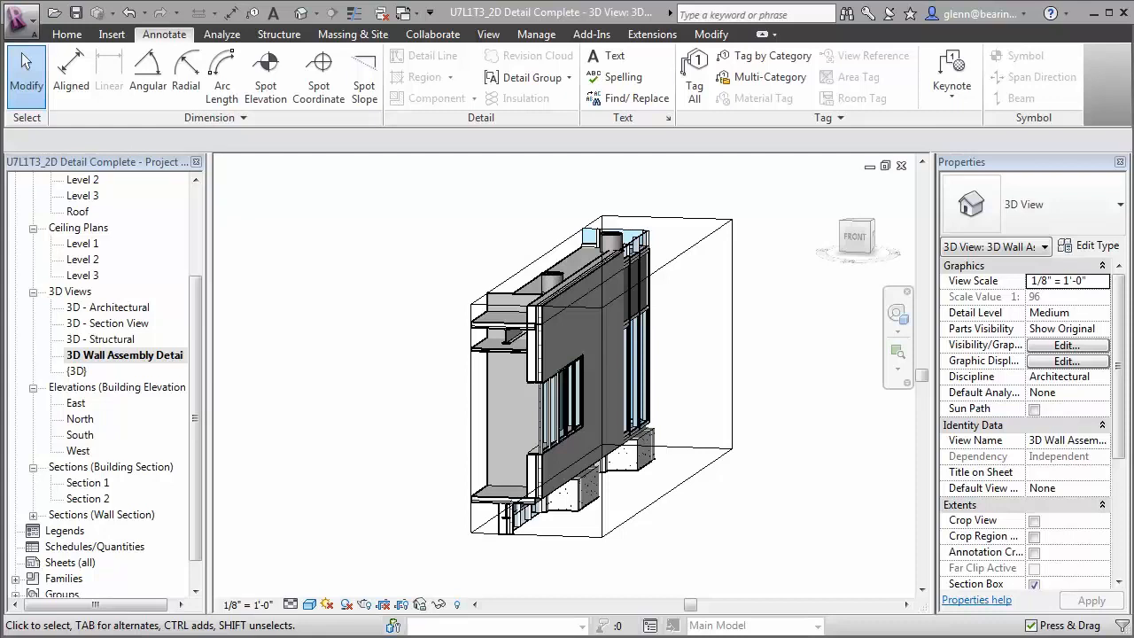
{"action": "left_click", "coordinate": [420, 606]}
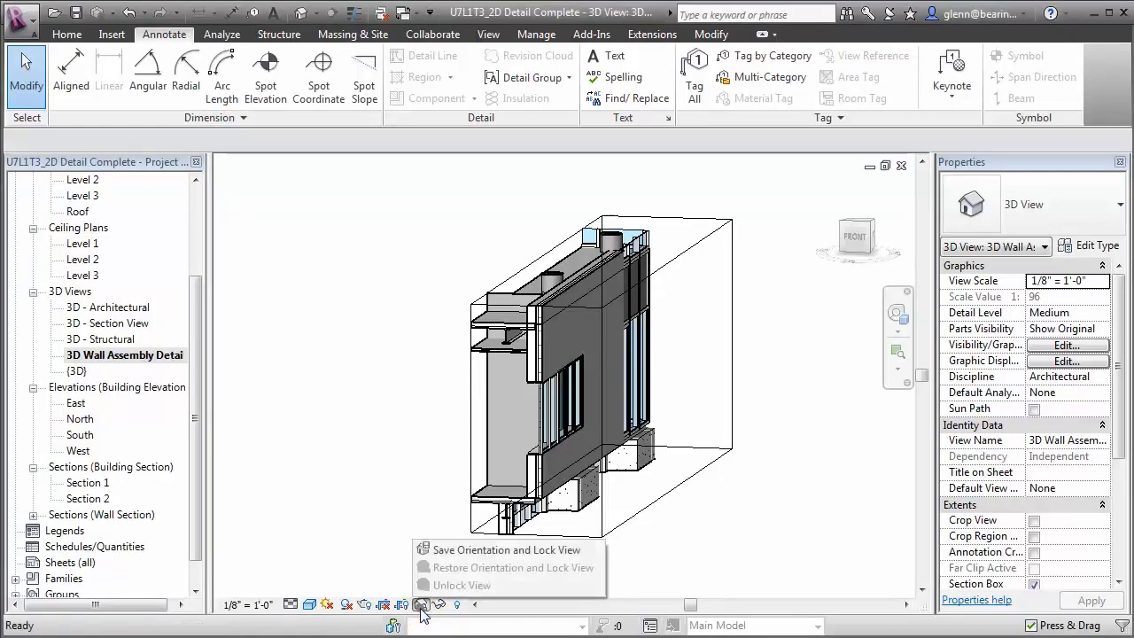
{"action": "left_click", "coordinate": [467, 558]}
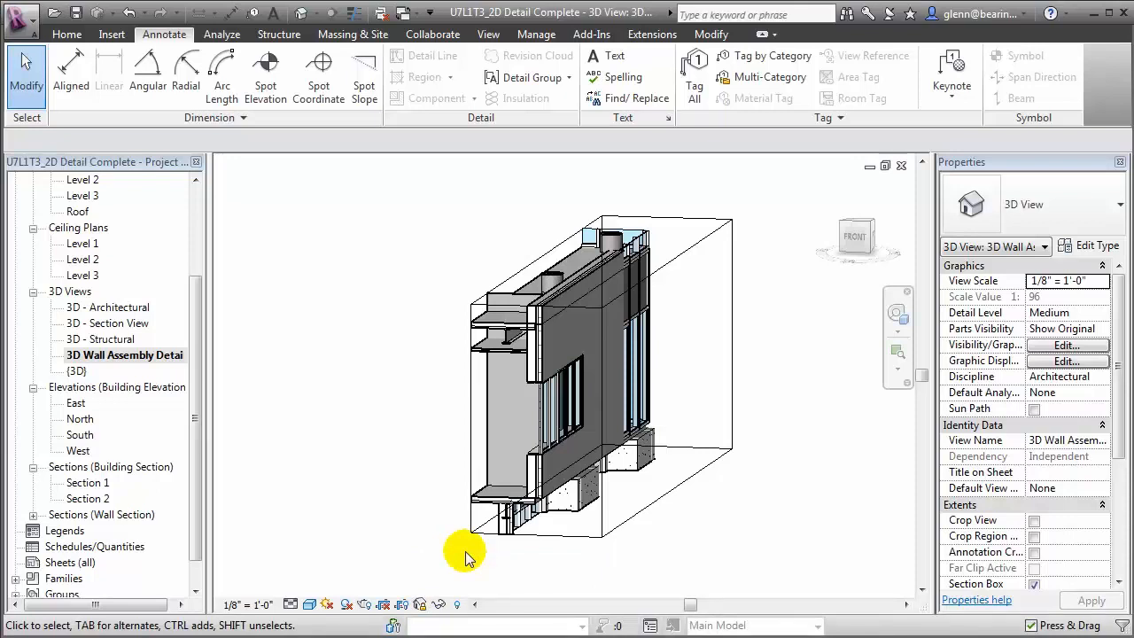
- Add a text note reading Wall Assembly A with a two-segment leader pointing to the wall's exterior face beside the window
{"action": "left_click", "coordinate": [611, 60]}
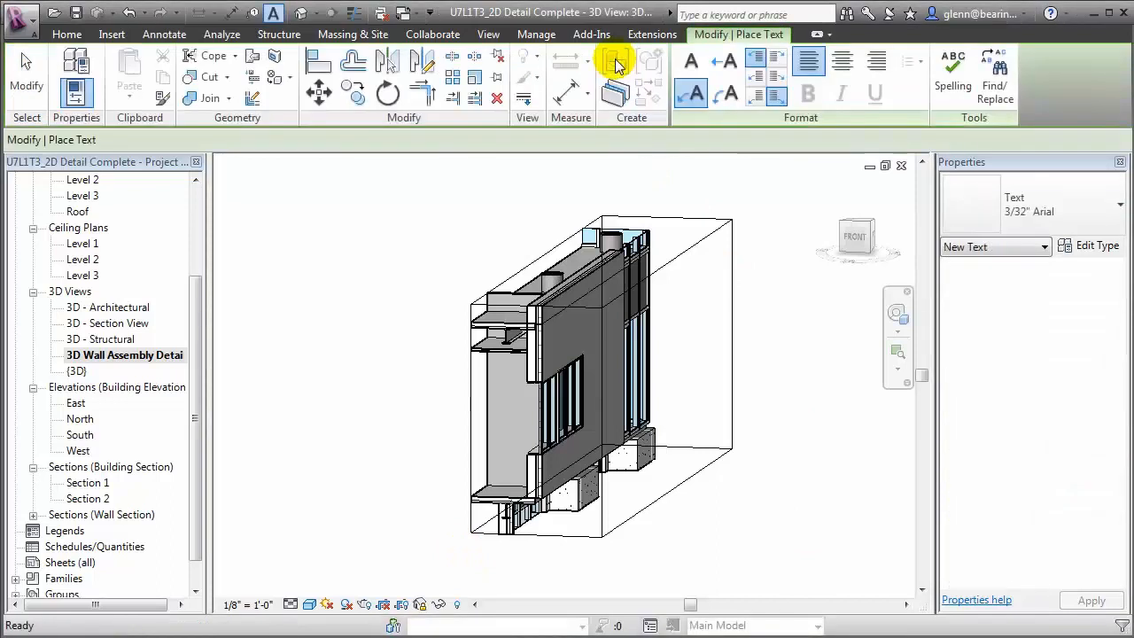
{"action": "left_click", "coordinate": [694, 96]}
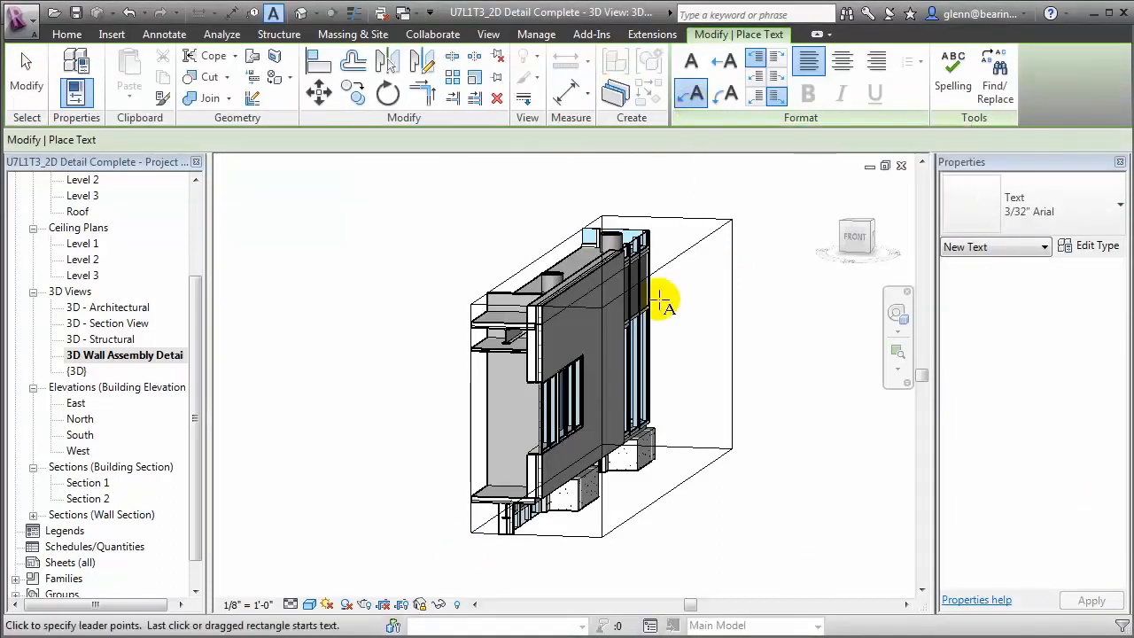
{"action": "left_click", "coordinate": [610, 392]}
{"action": "left_click", "coordinate": [691, 308]}
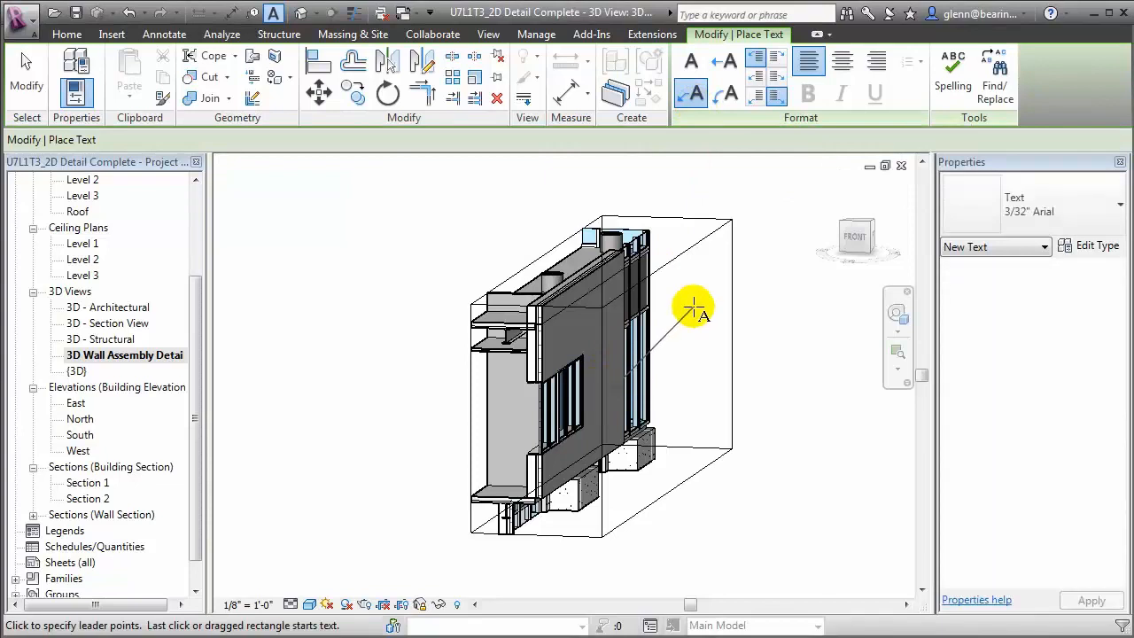
{"action": "left_click", "coordinate": [746, 307]}
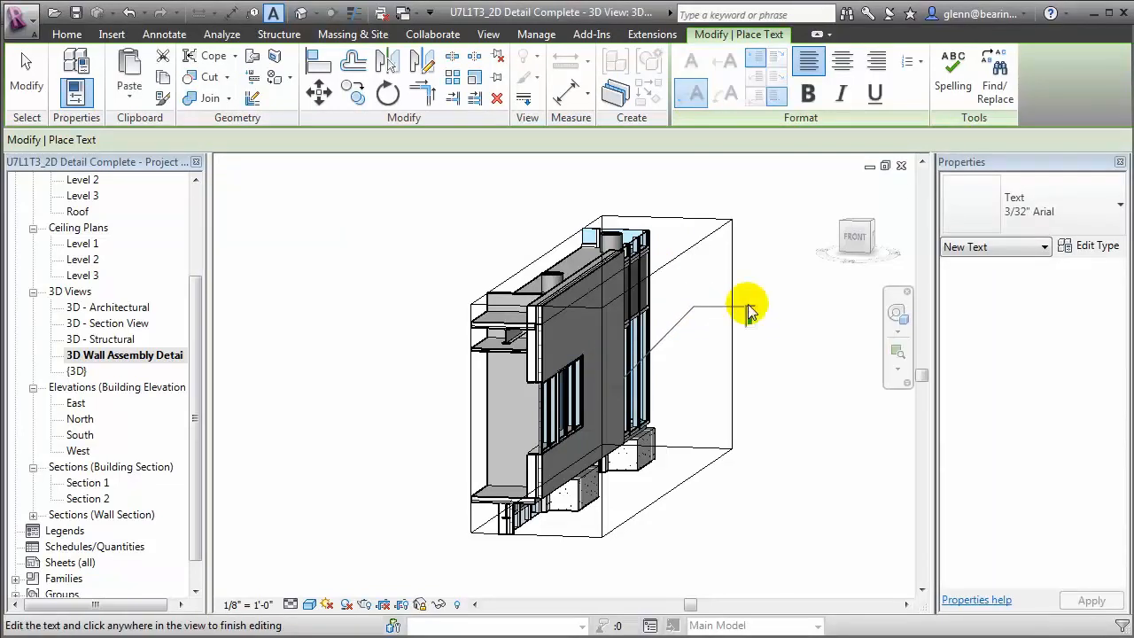
{"action": "type", "text": "Wall Assembly A"}
{"action": "key", "text": "Return"}
{"action": "left_click", "coordinate": [749, 382]}
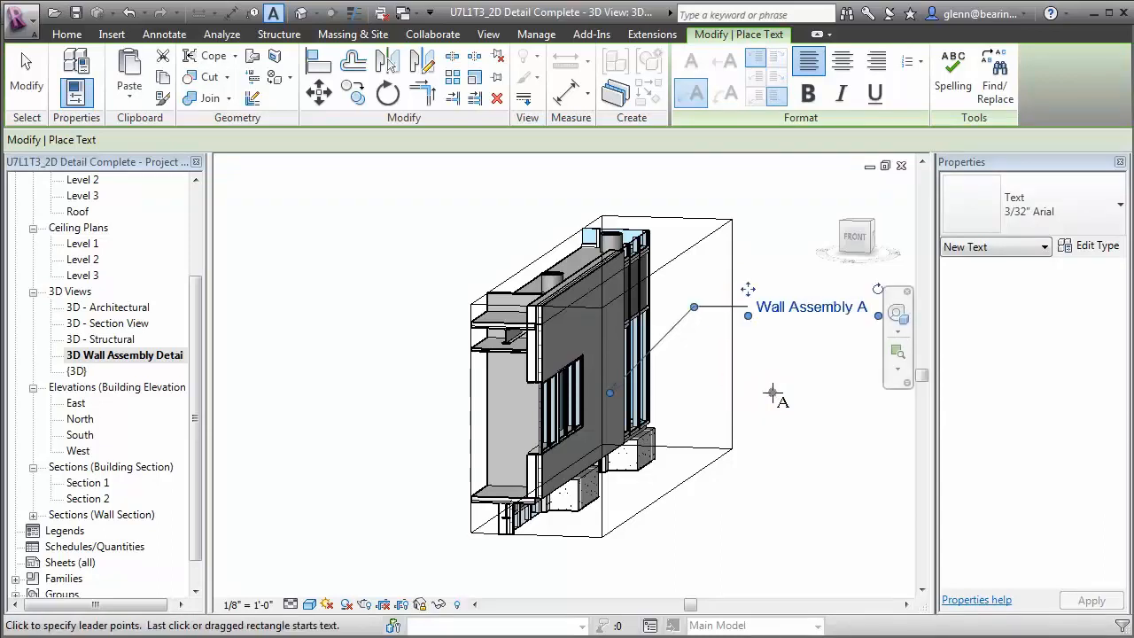
{"action": "key", "text": "Escape"}
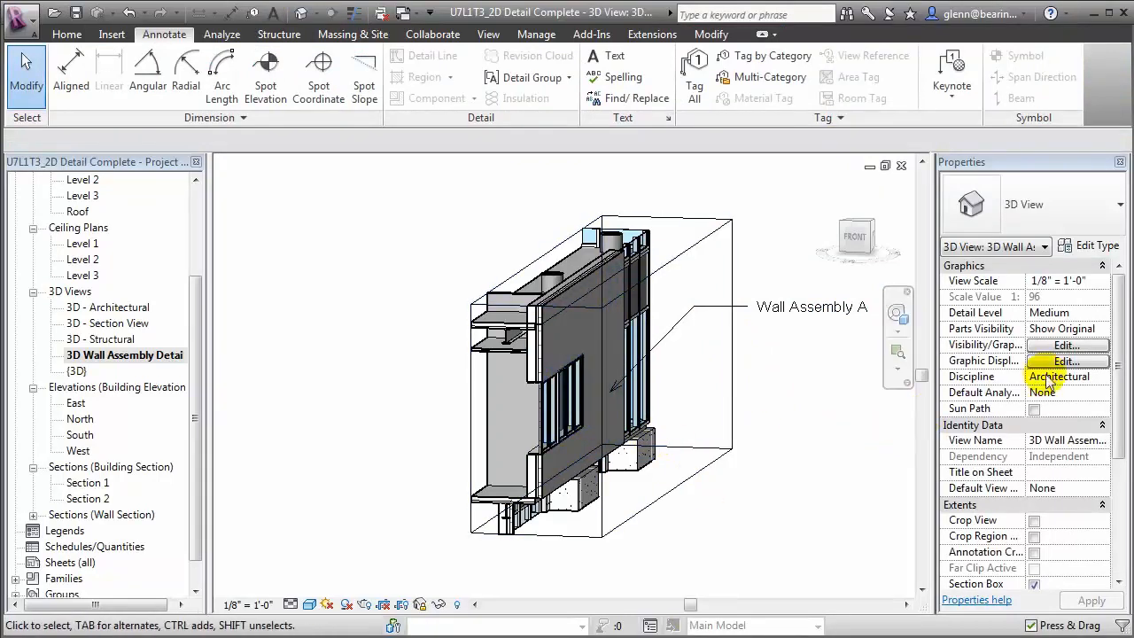
- Turn on the Window Tags annotation category in the view's visibility and graphic overrides
{"action": "left_click", "coordinate": [1063, 345]}
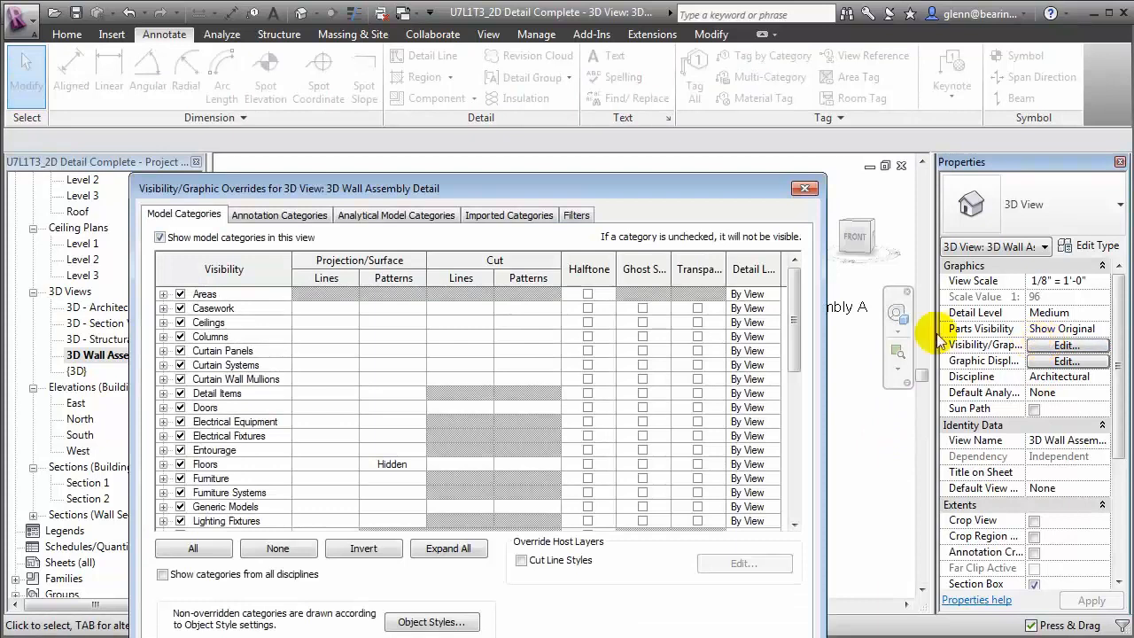
{"action": "left_click", "coordinate": [282, 214]}
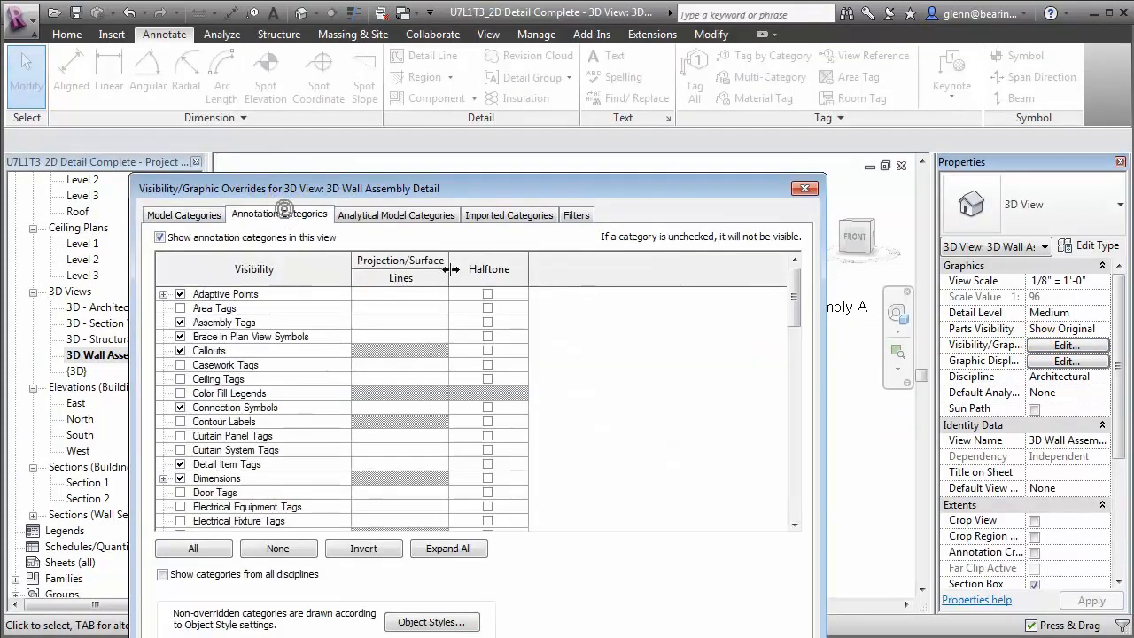
{"action": "left_click_drag", "start_coordinate": [795, 319], "coordinate": [802, 505]}
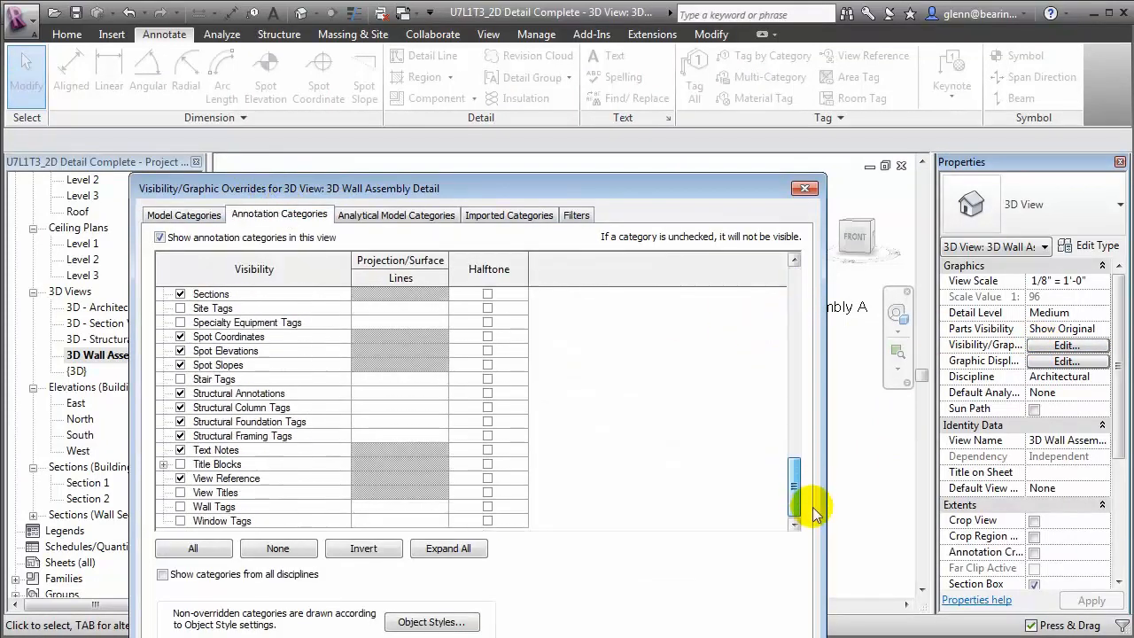
{"action": "left_click", "coordinate": [181, 521]}
{"action": "left_click", "coordinate": [510, 637]}
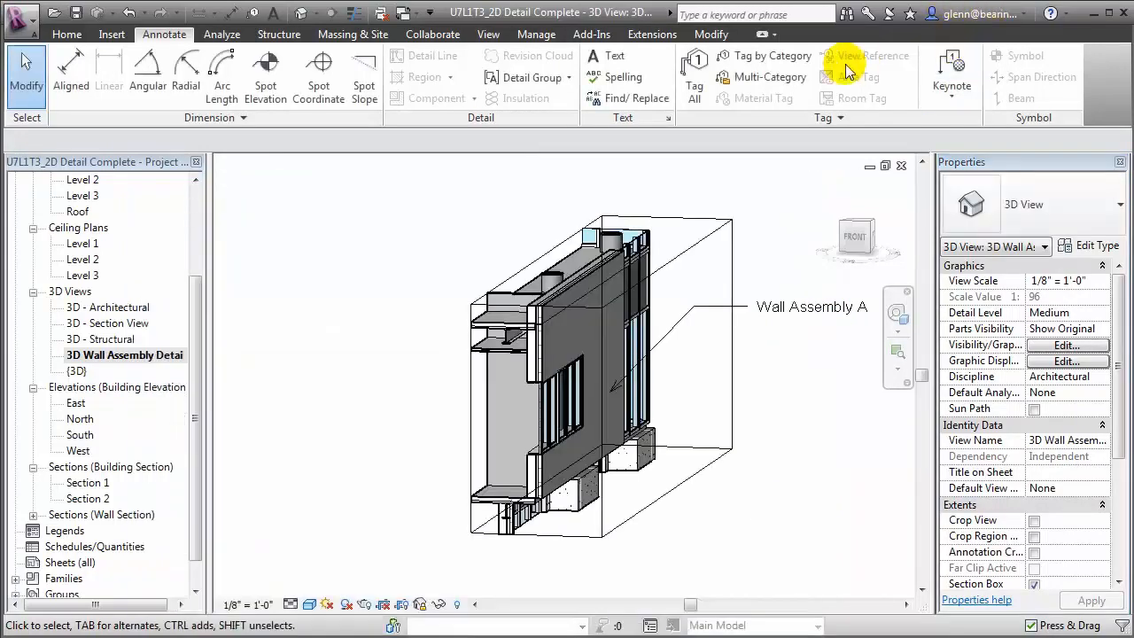
- Tag the window in the exterior wall by category, placing the tag with a leader below and outside the section box
{"action": "left_click", "coordinate": [785, 55]}
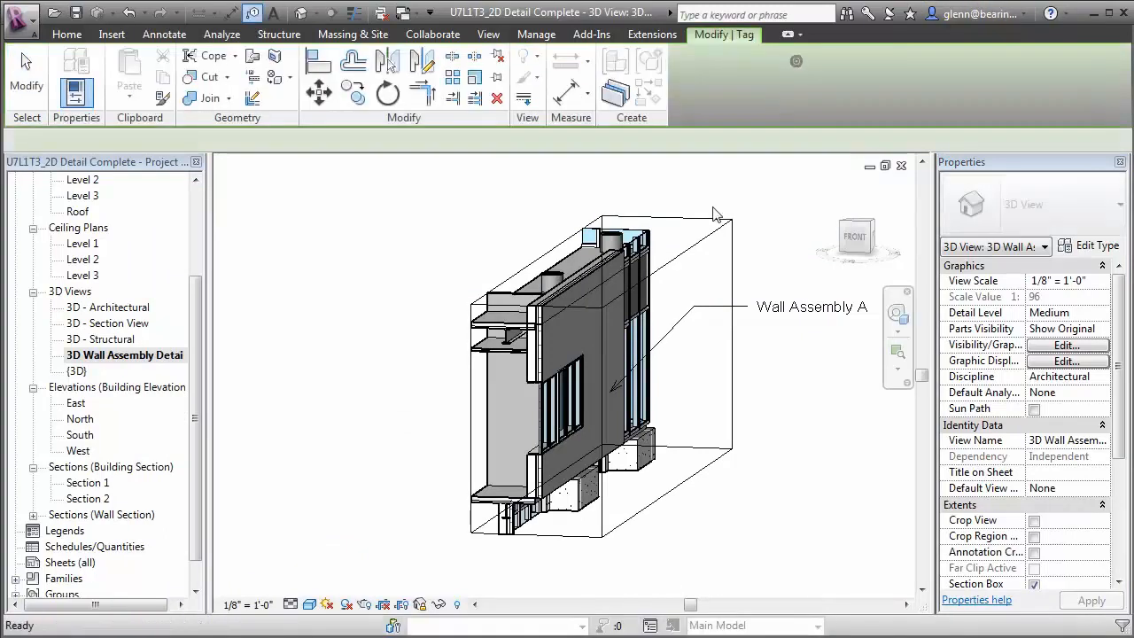
{"action": "left_click", "coordinate": [571, 414]}
{"action": "left_click", "coordinate": [767, 512]}
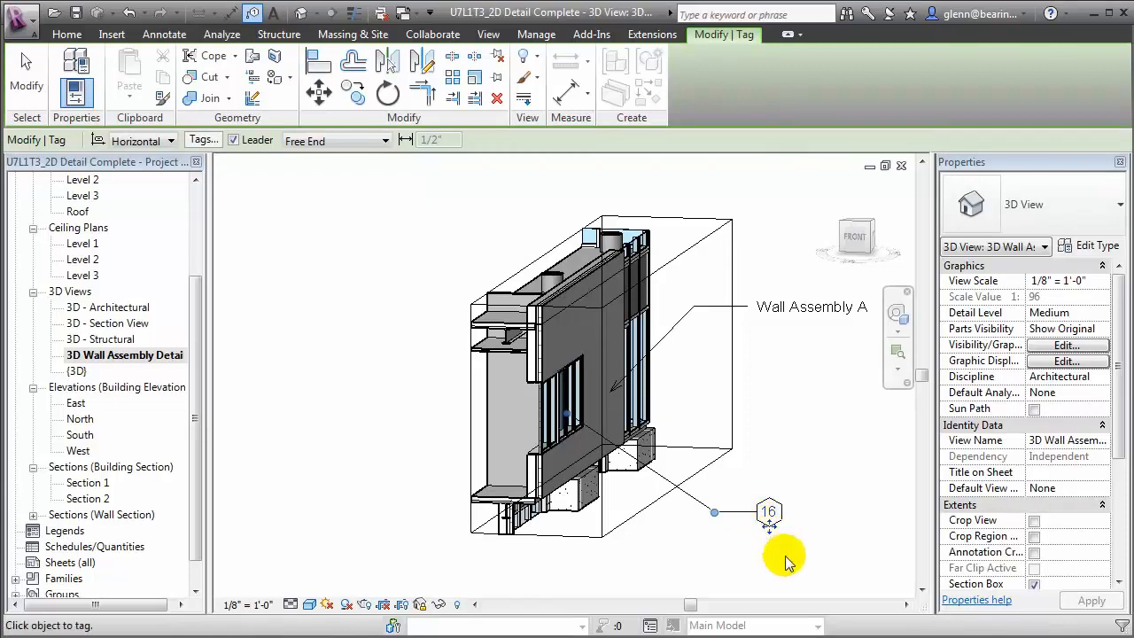
{"action": "key", "text": "Escape"}
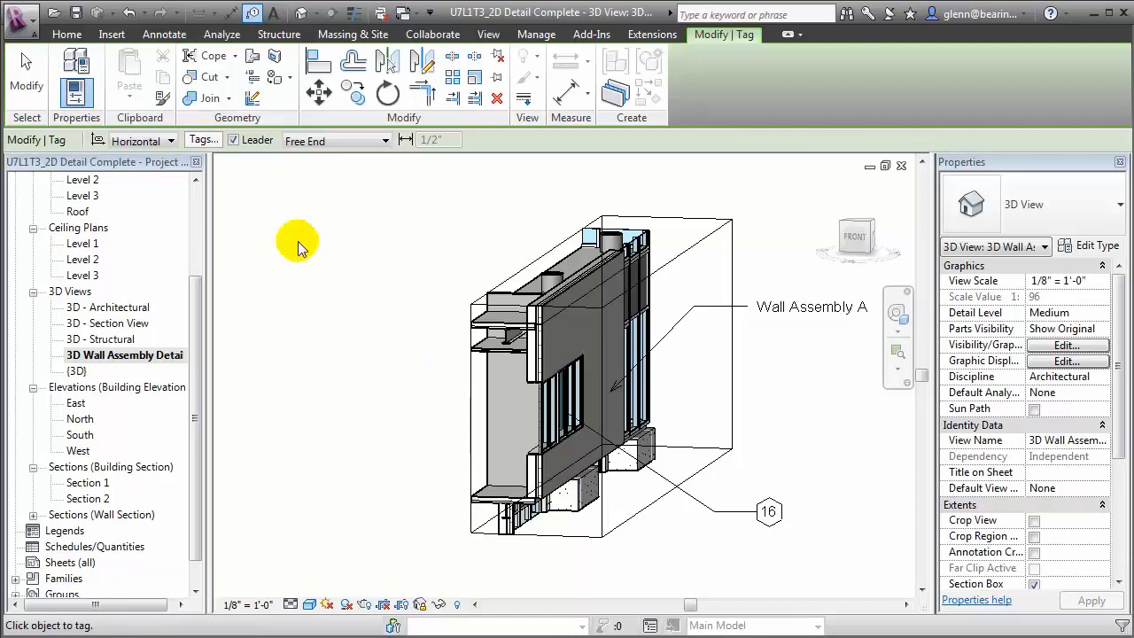
- Place a material keynote on the wall's EIFS exterior finish, with its leader ending above the Wall Assembly A note
{"action": "left_click", "coordinate": [175, 34]}
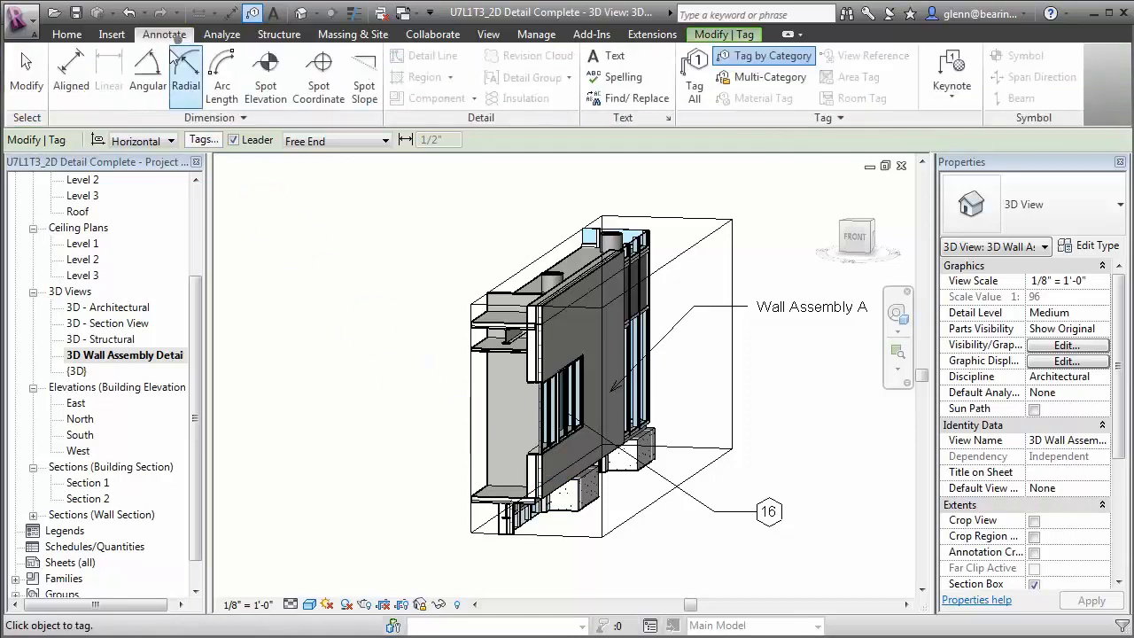
{"action": "left_click", "coordinate": [952, 88]}
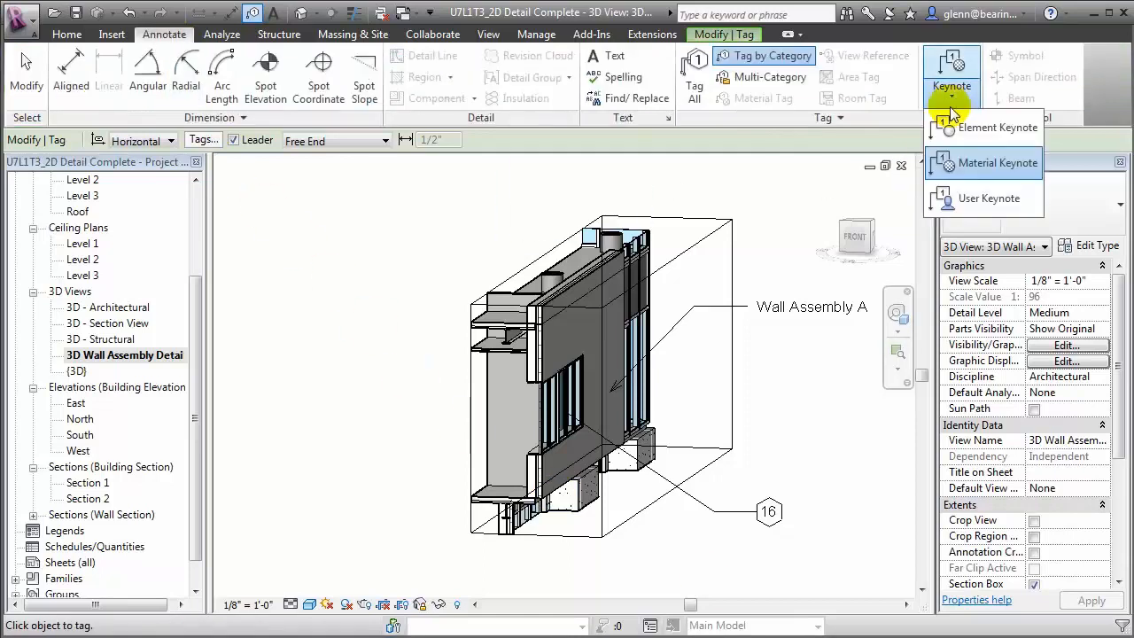
{"action": "left_click", "coordinate": [950, 163]}
{"action": "left_click", "coordinate": [625, 306]}
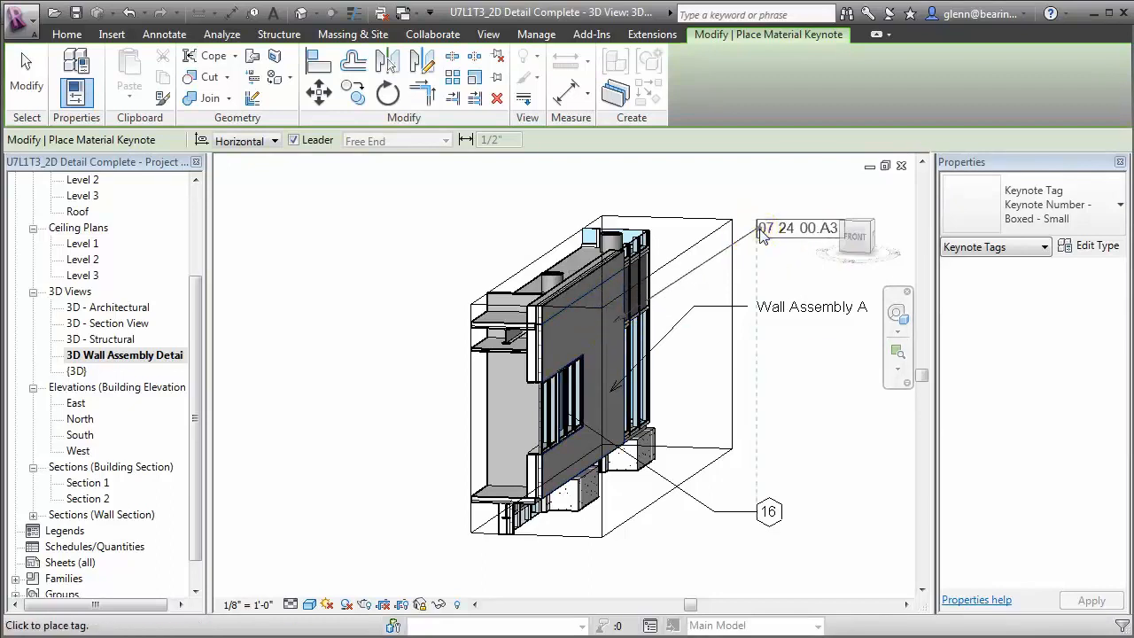
{"action": "left_click", "coordinate": [791, 232]}
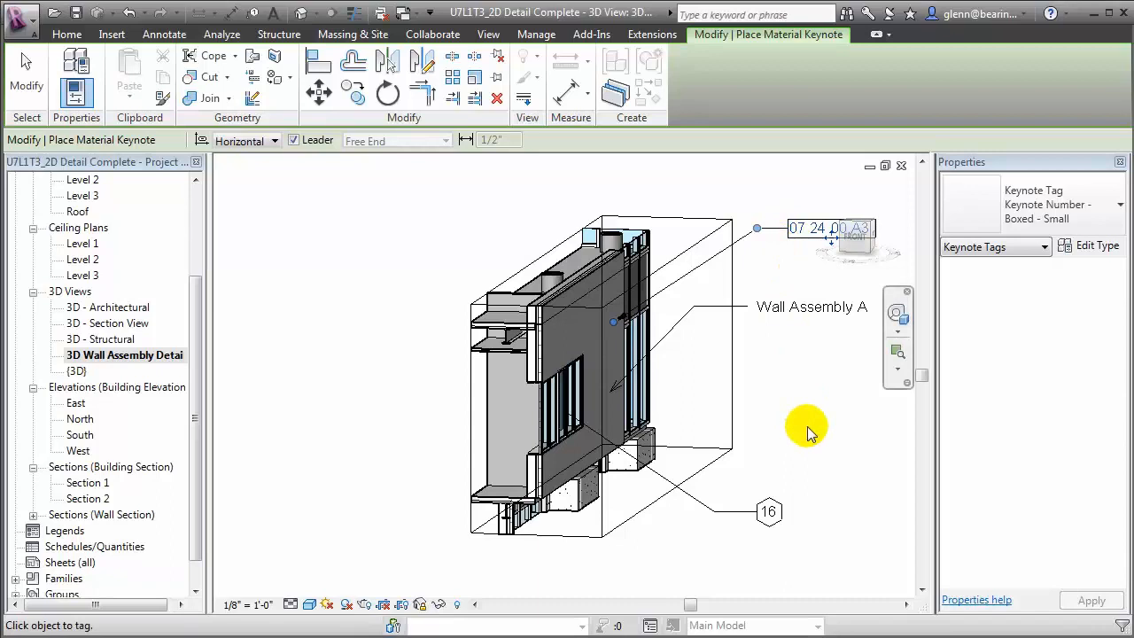
{"action": "key", "text": "Escape"}
{"action": "key", "text": "Escape"}
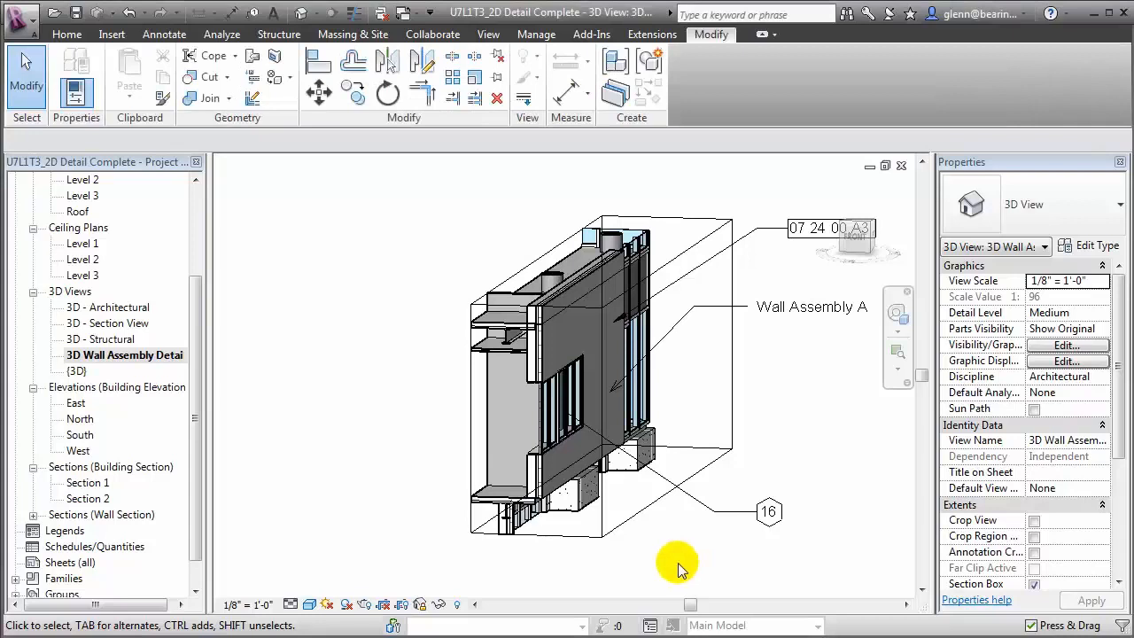
- Create parts from the Exterior - EIFS on Mtl. Stud wall and keep the view's parts visibility at Show Parts
{"action": "left_click", "coordinate": [563, 487]}
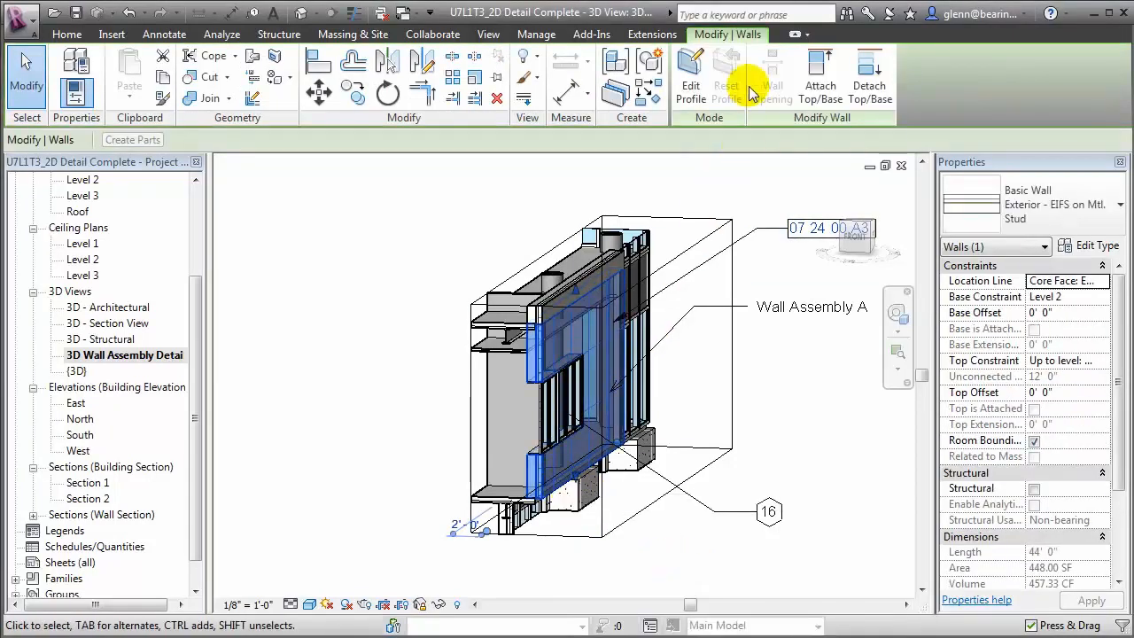
{"action": "left_click", "coordinate": [625, 104]}
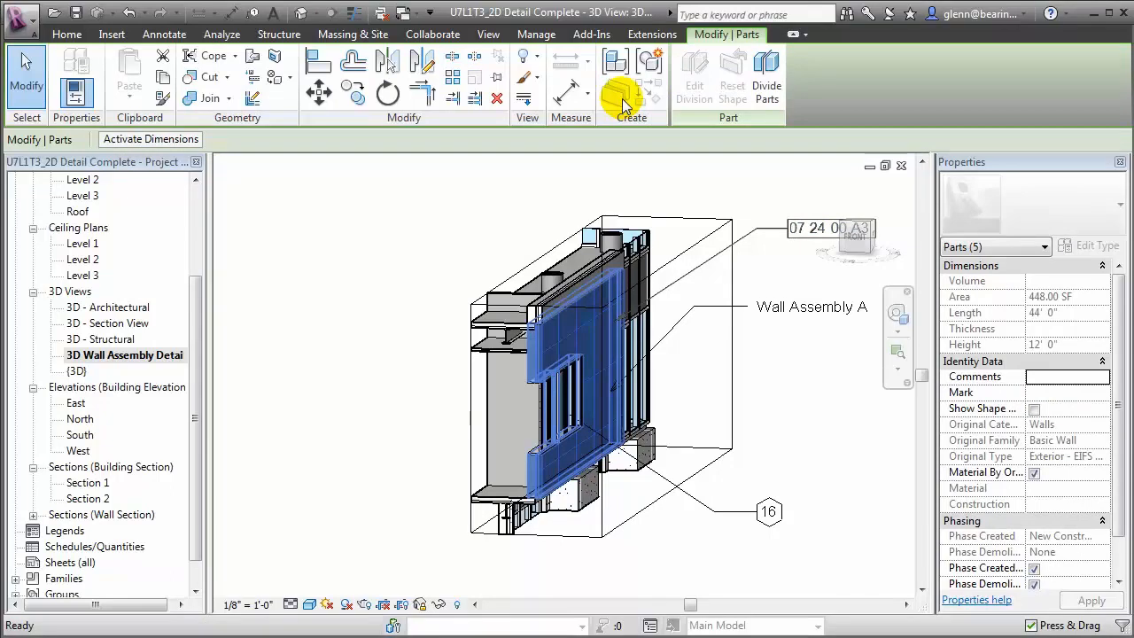
{"action": "left_click", "coordinate": [790, 443]}
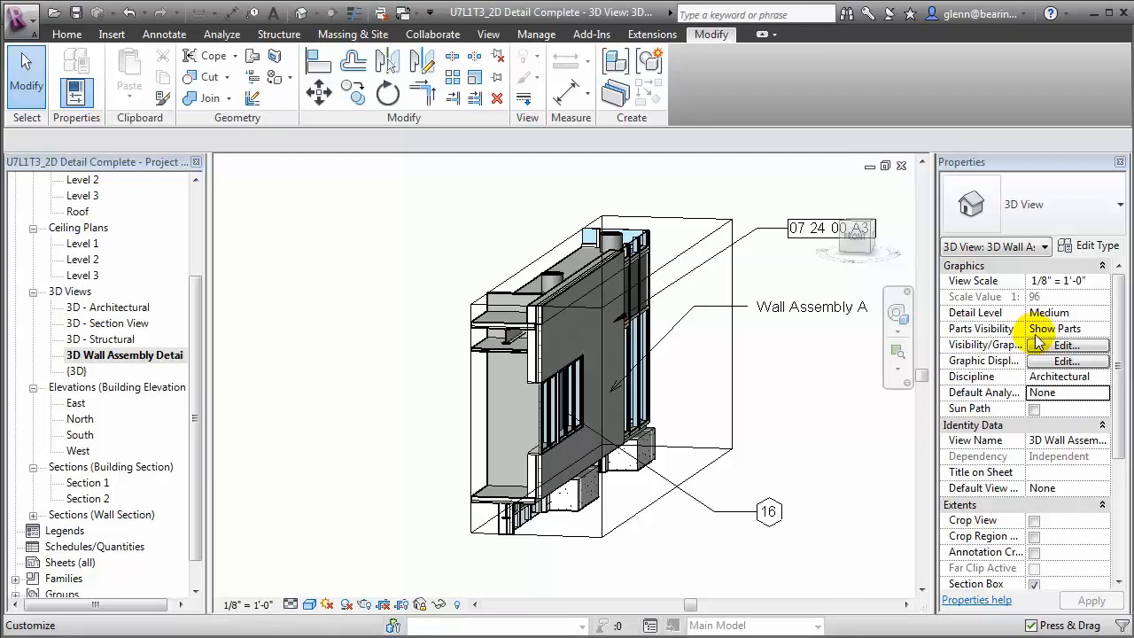
{"action": "left_click", "coordinate": [1104, 332]}
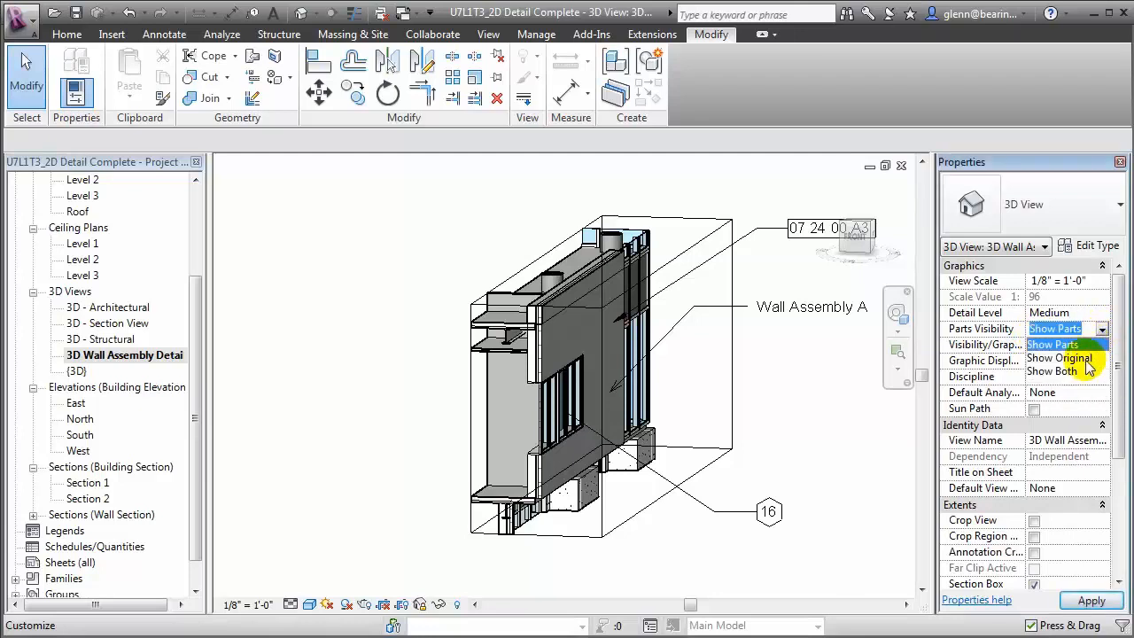
{"action": "left_click", "coordinate": [807, 467]}
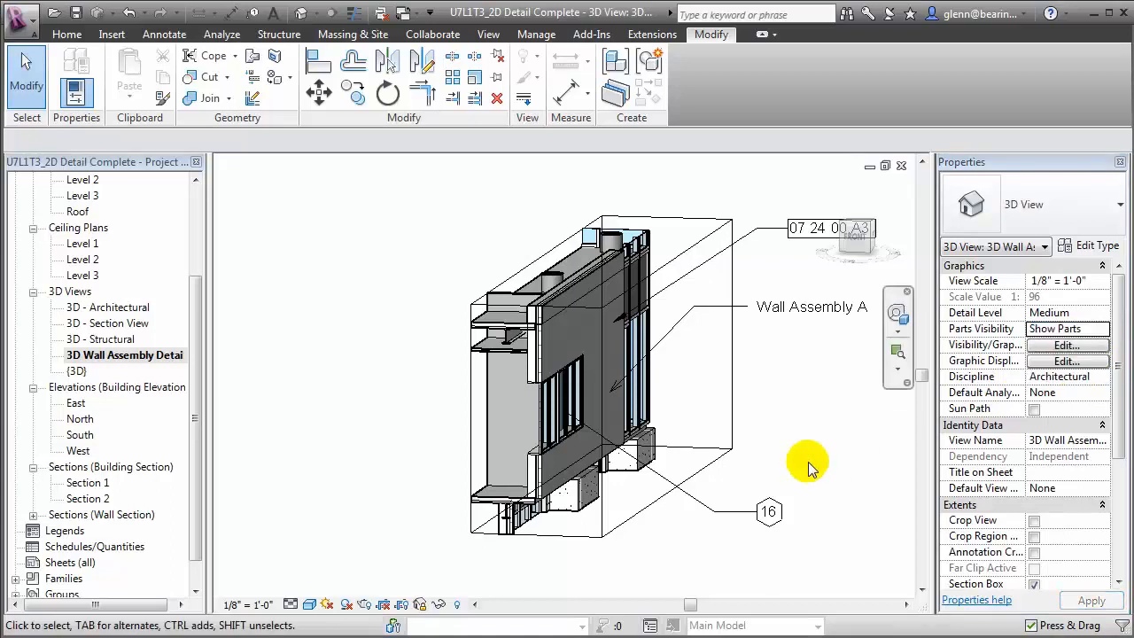
- Show shape handles on the wall's exterior EIFS finish part and extend the section box past the wall's near end
{"action": "left_click", "coordinate": [558, 363]}
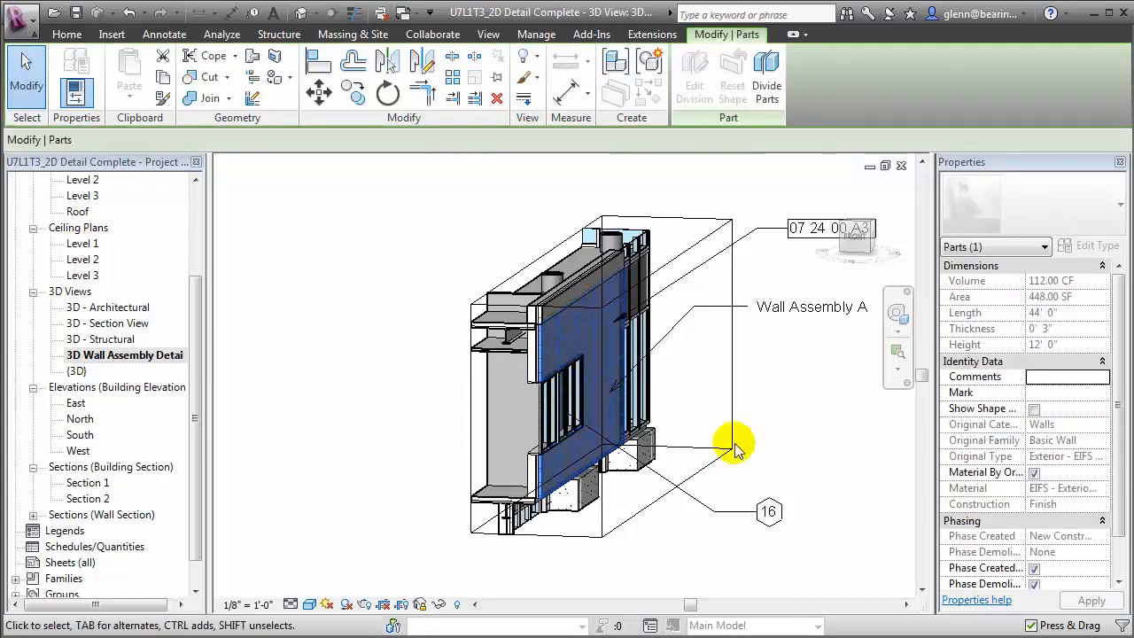
{"action": "left_click", "coordinate": [1034, 409]}
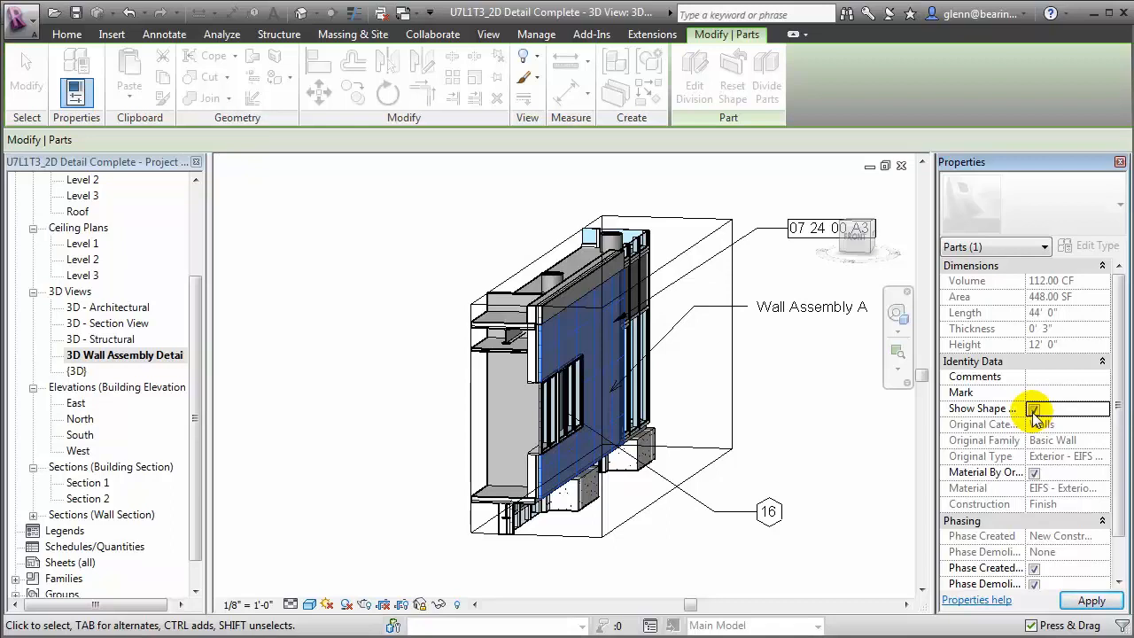
{"action": "left_click_drag", "start_coordinate": [535, 422], "coordinate": [372, 506]}
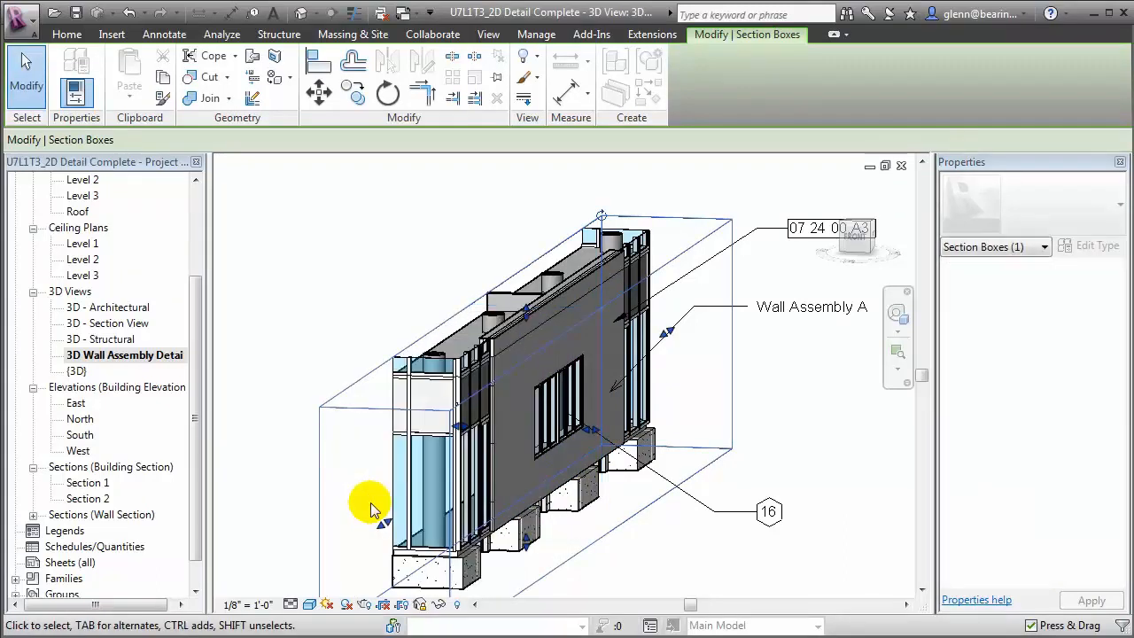
- Pull the near edge of the wall's exterior EIFS finish part back about 10' 6" toward the window
{"action": "left_click", "coordinate": [505, 421]}
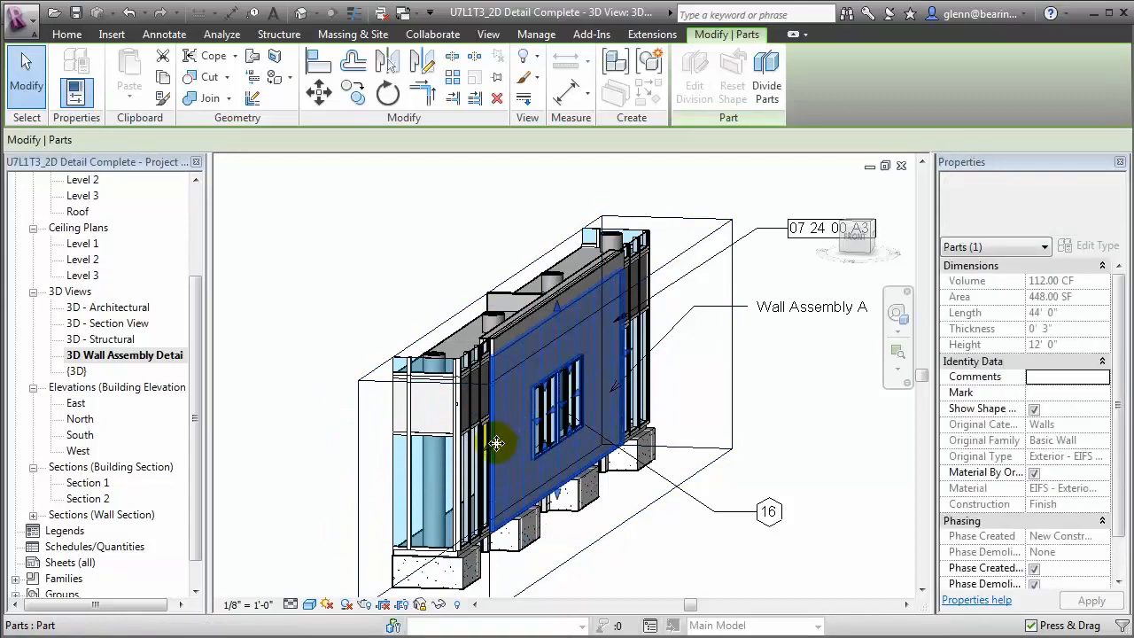
{"action": "left_click_drag", "start_coordinate": [500, 446], "coordinate": [529, 430]}
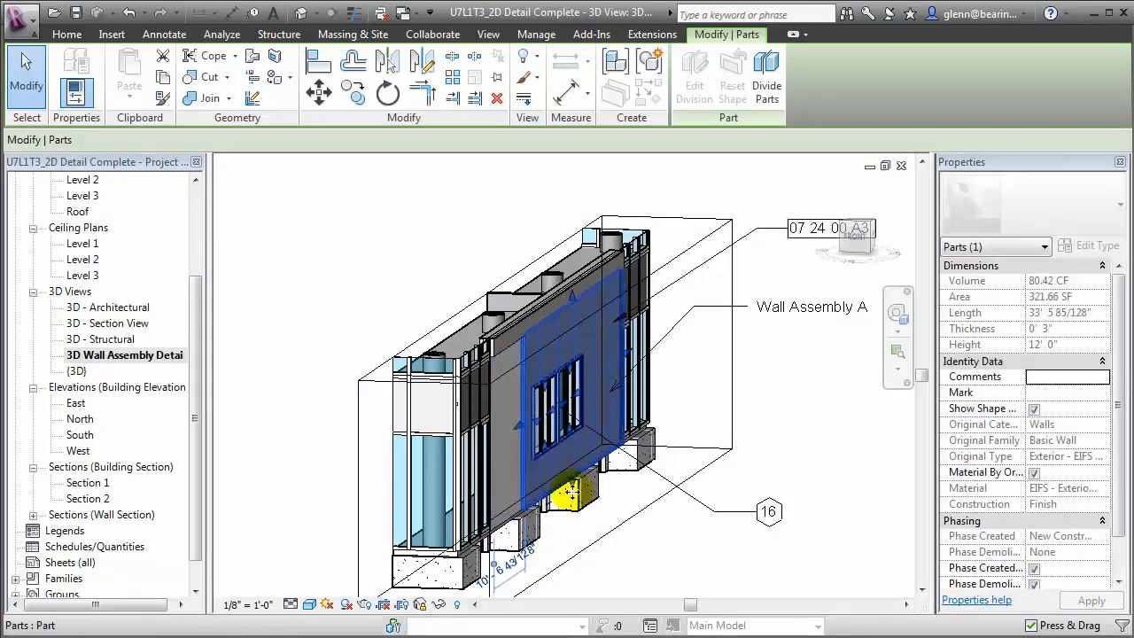
{"action": "left_click", "coordinate": [634, 560]}
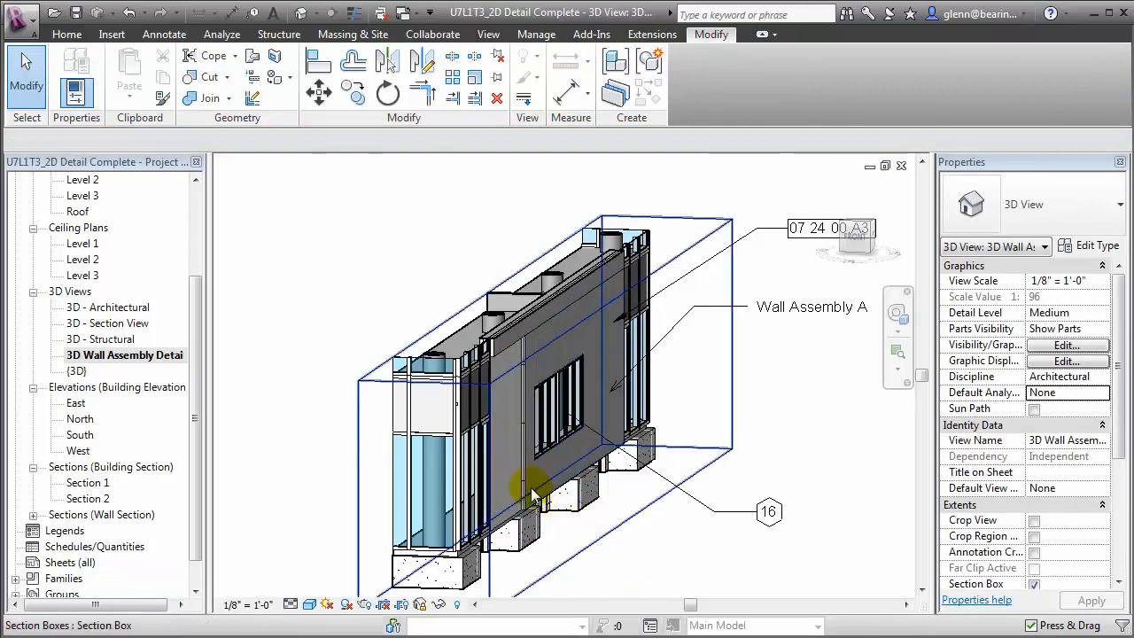
- Show shape handles on the air layer part behind the EIFS finish and pull its near edge partway back to expose the layer behind
{"action": "left_click", "coordinate": [512, 486]}
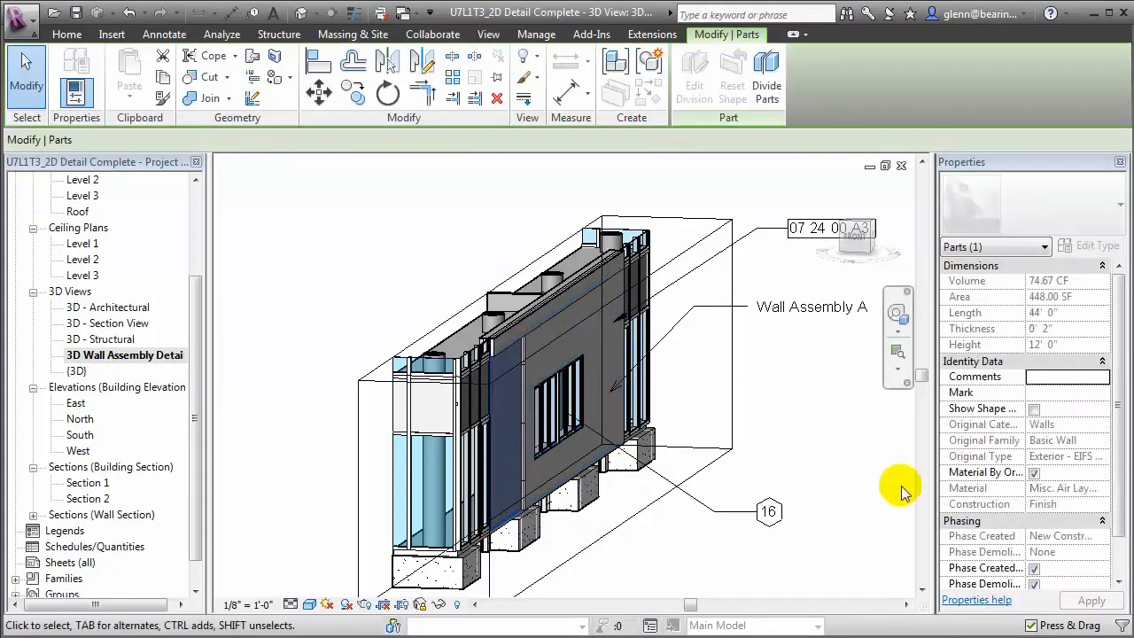
{"action": "left_click", "coordinate": [1035, 411]}
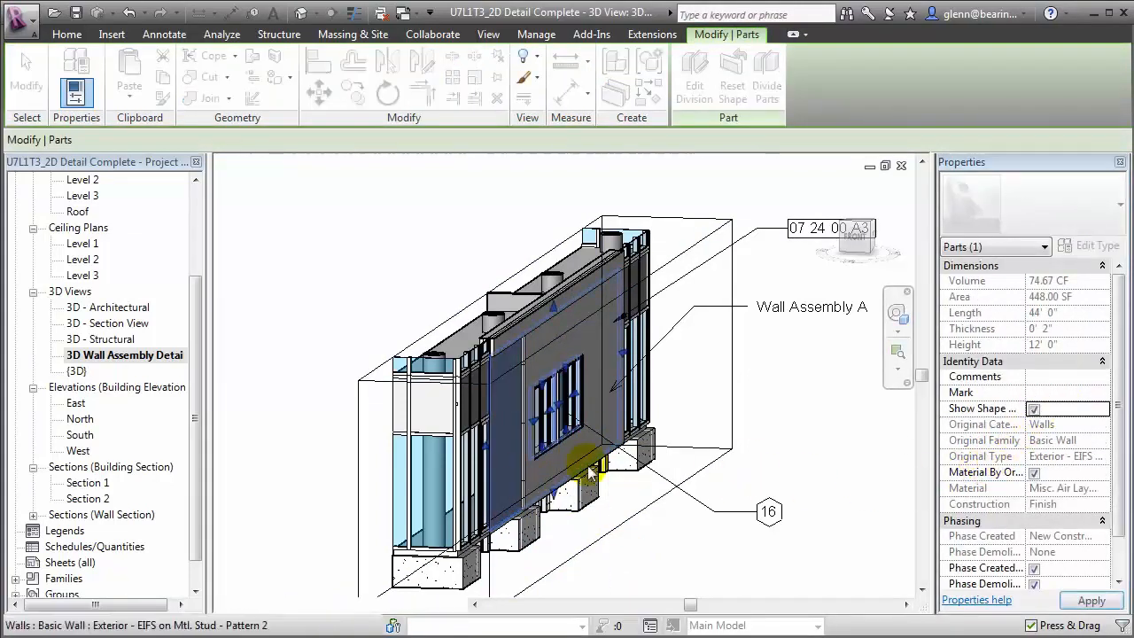
{"action": "mouse_move", "coordinate": [497, 441]}
{"action": "left_mouse_down"}
{"action": "mouse_move", "coordinate": [484, 449]}
{"action": "mouse_move", "coordinate": [509, 434]}
{"action": "left_mouse_up"}
{"action": "left_click", "coordinate": [679, 576]}
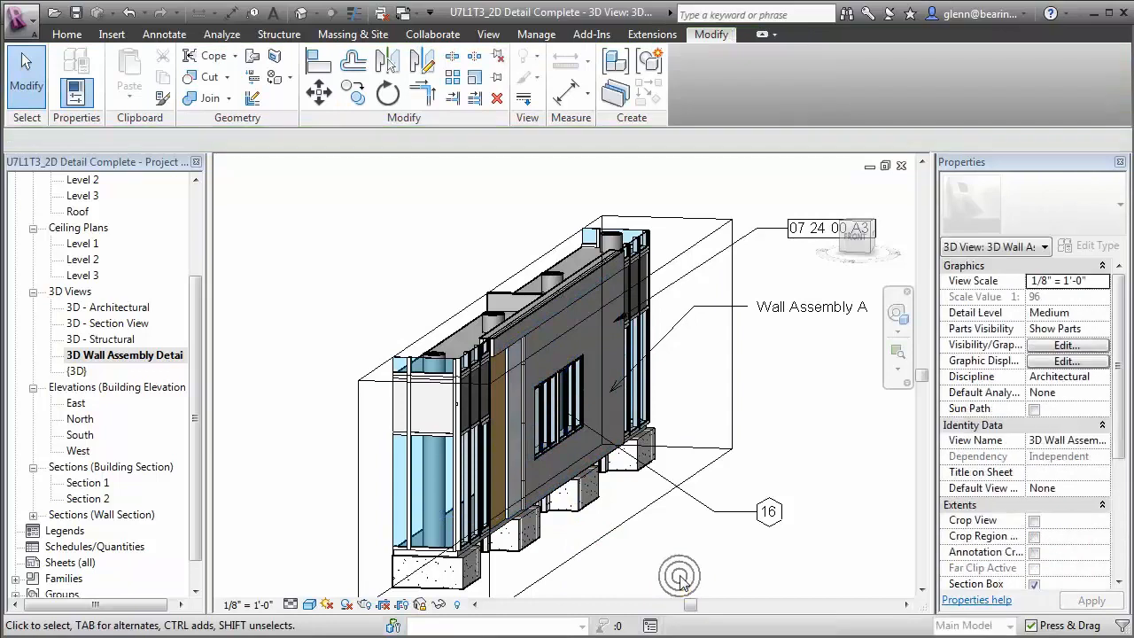
- Pull the section box's near face in past the wall's near end so it cuts through the stepped-back wall layers
{"action": "left_click", "coordinate": [363, 520]}
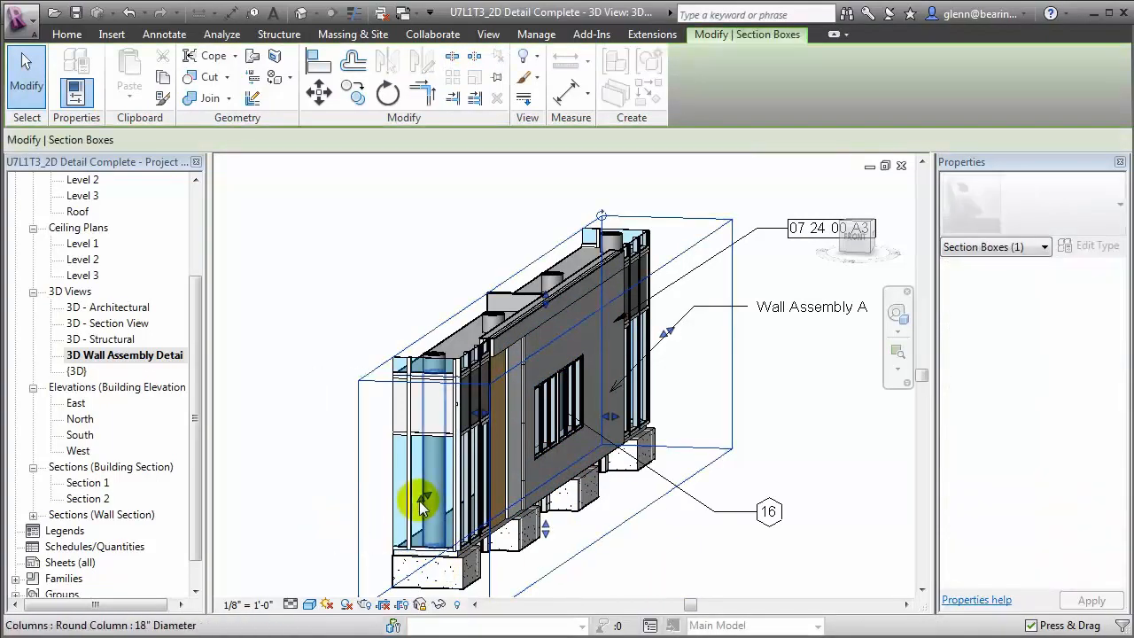
{"action": "left_click_drag", "start_coordinate": [426, 506], "coordinate": [476, 426]}
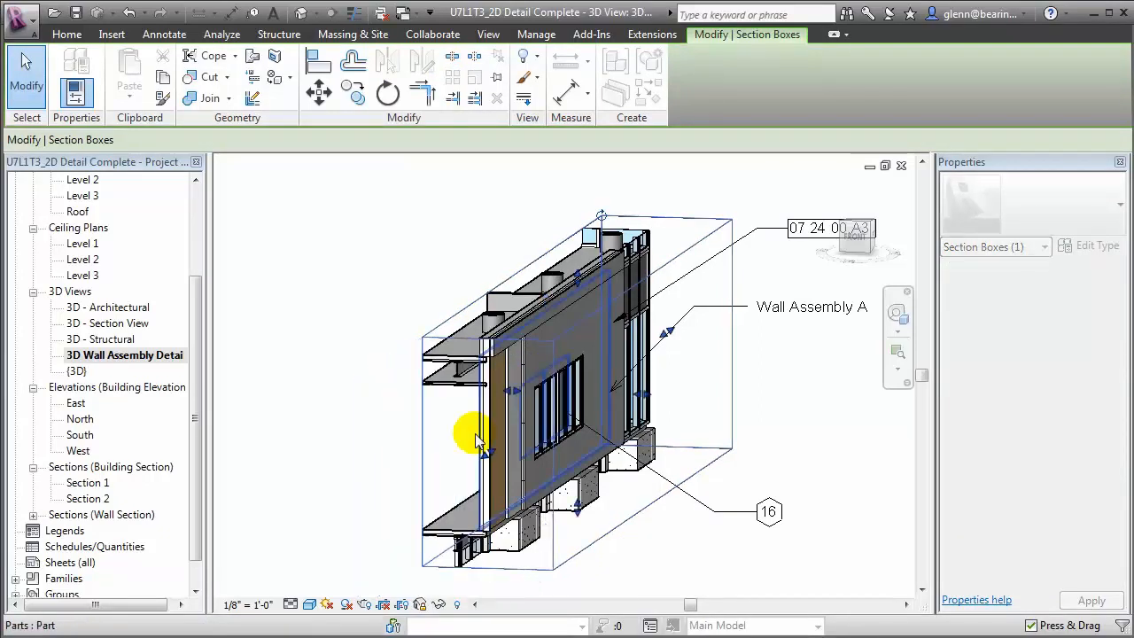
{"action": "left_click", "coordinate": [664, 559]}
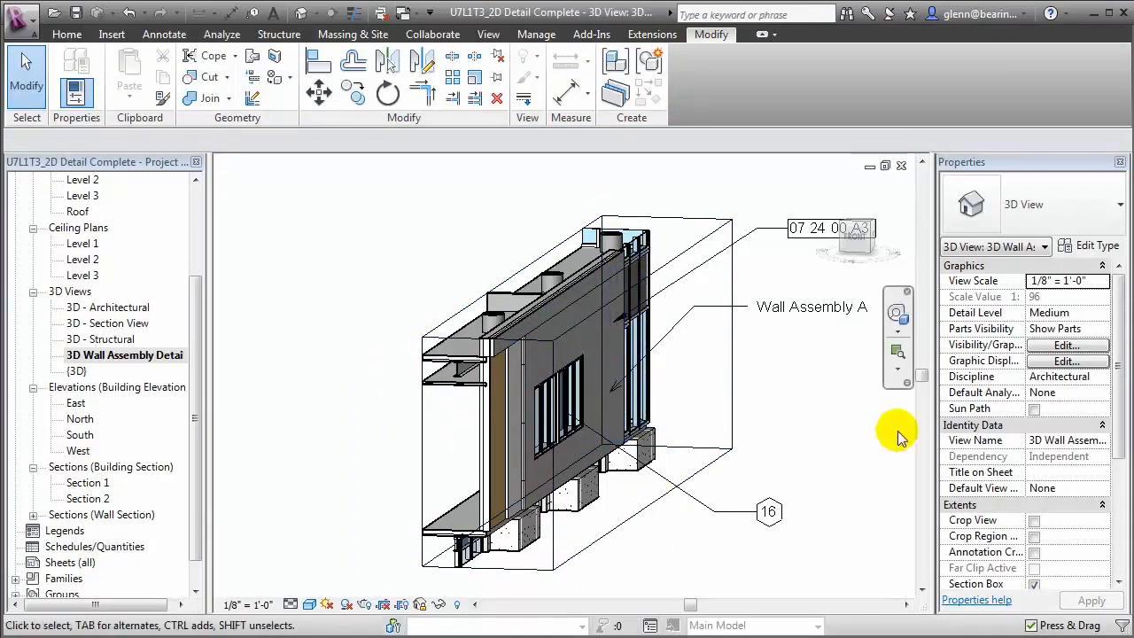
- Place a material keynote on the exposed brown wall layer, with its leader running to a tag below the window tag
{"action": "left_click", "coordinate": [893, 352]}
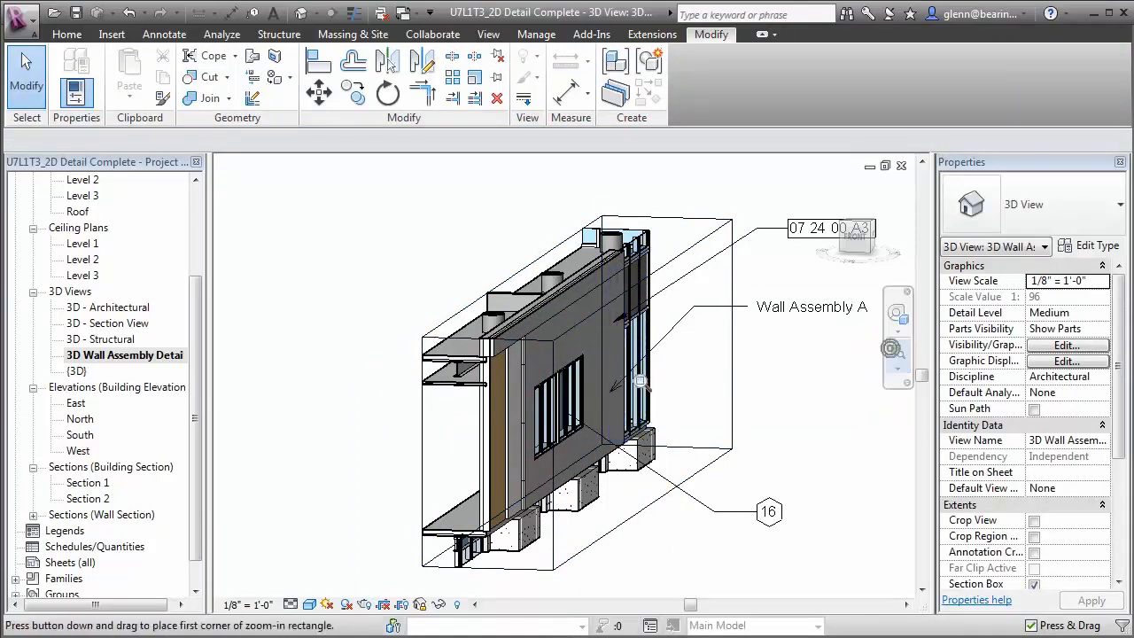
{"action": "left_click_drag", "start_coordinate": [634, 536], "coordinate": [767, 610]}
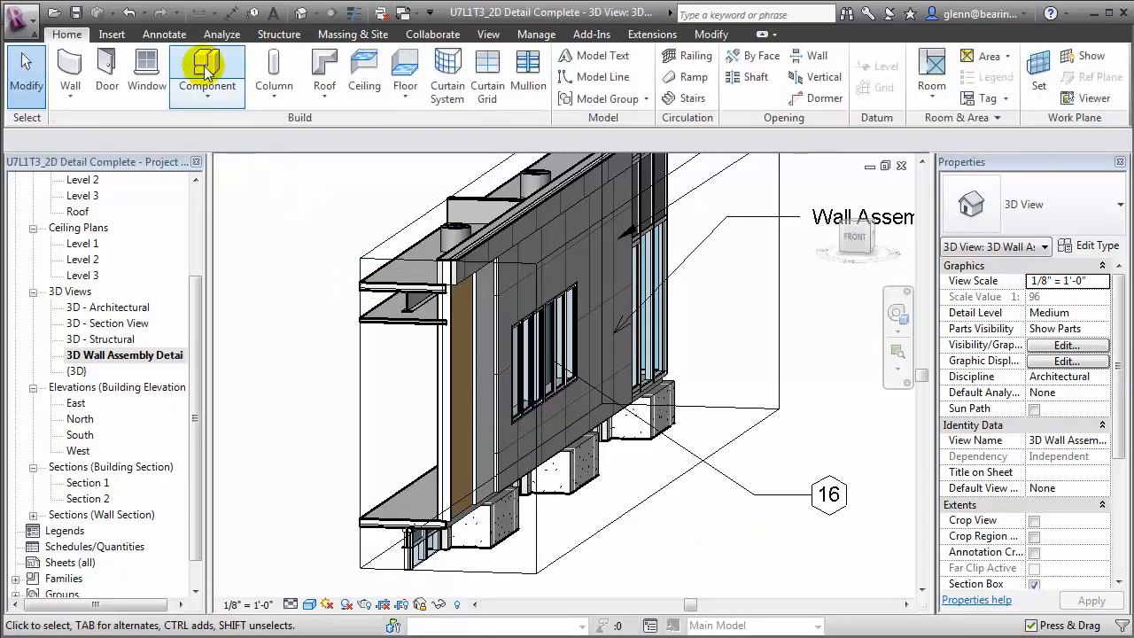
{"action": "left_click", "coordinate": [175, 39]}
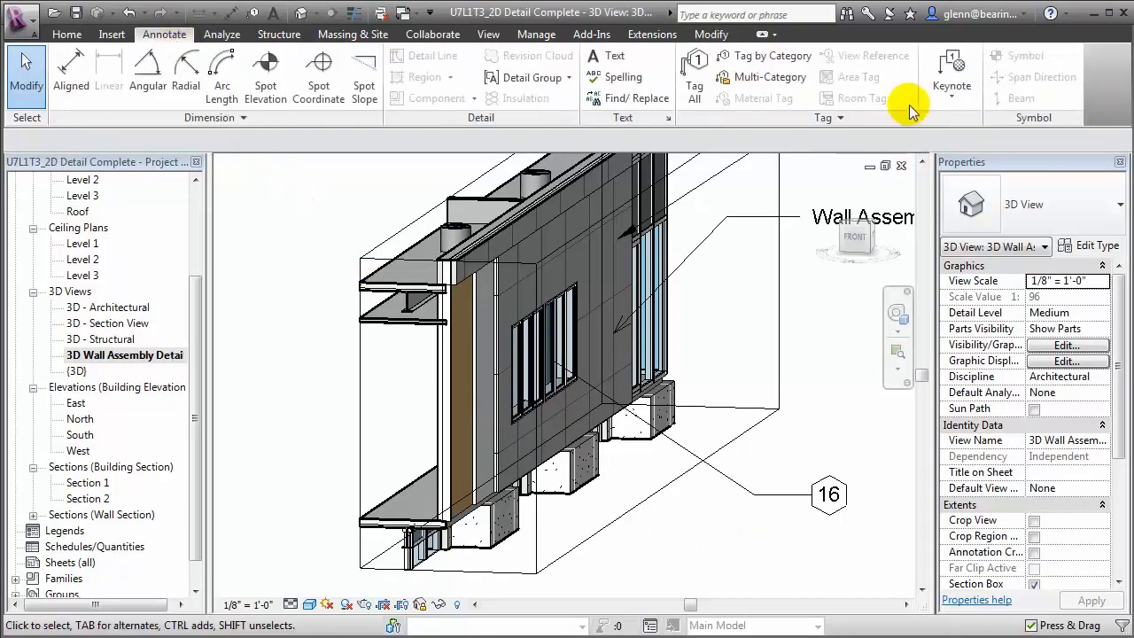
{"action": "left_click", "coordinate": [934, 80]}
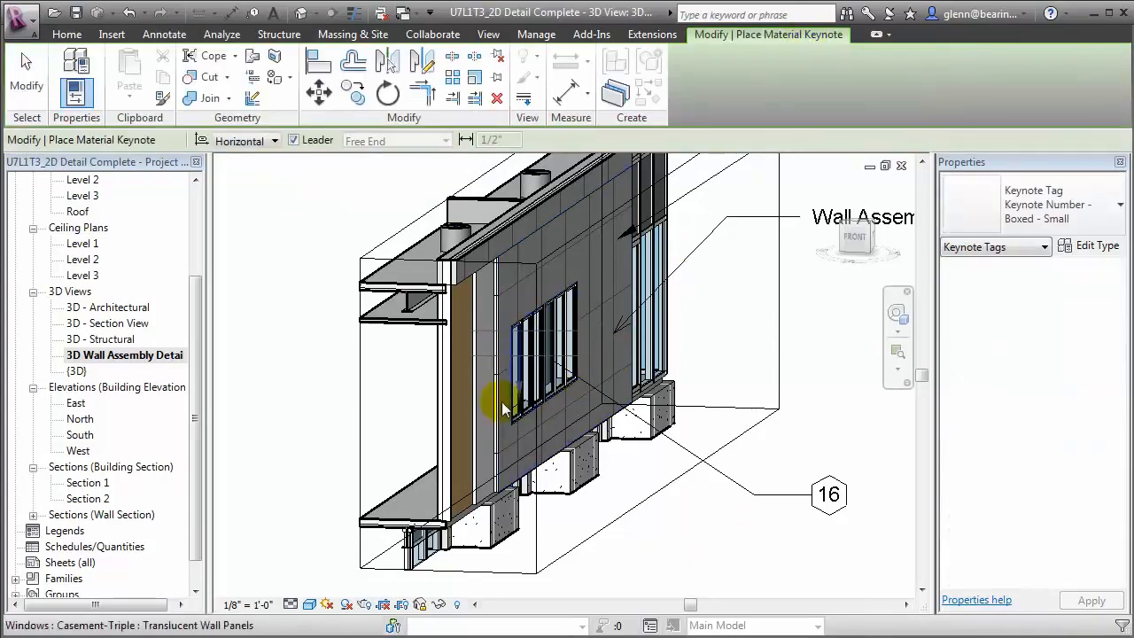
{"action": "left_click", "coordinate": [461, 404]}
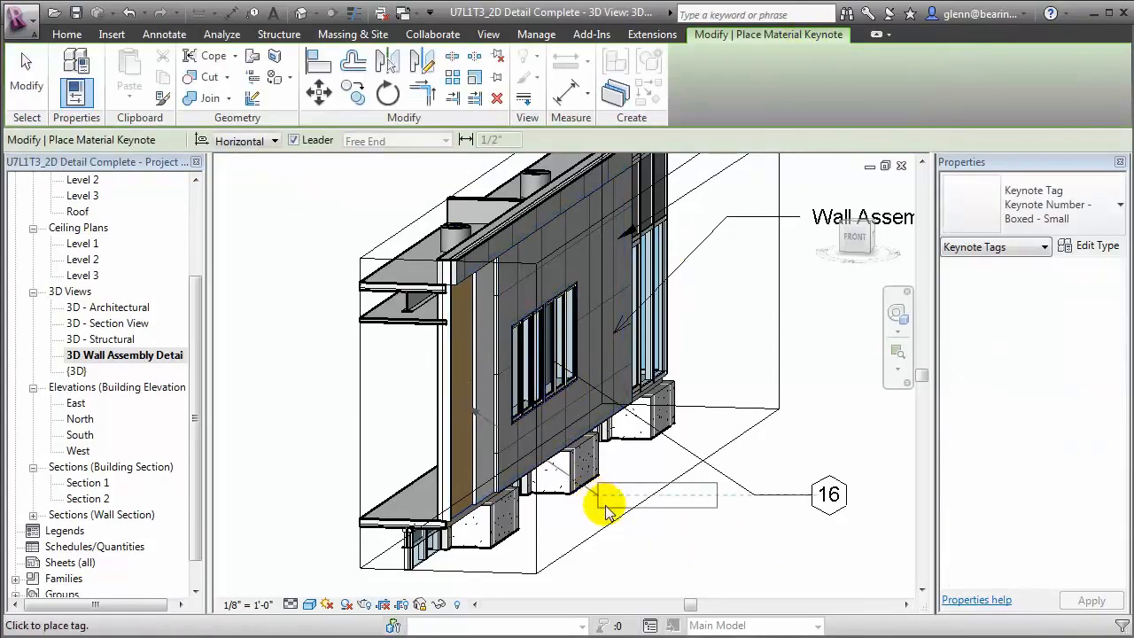
{"action": "left_click", "coordinate": [671, 567]}
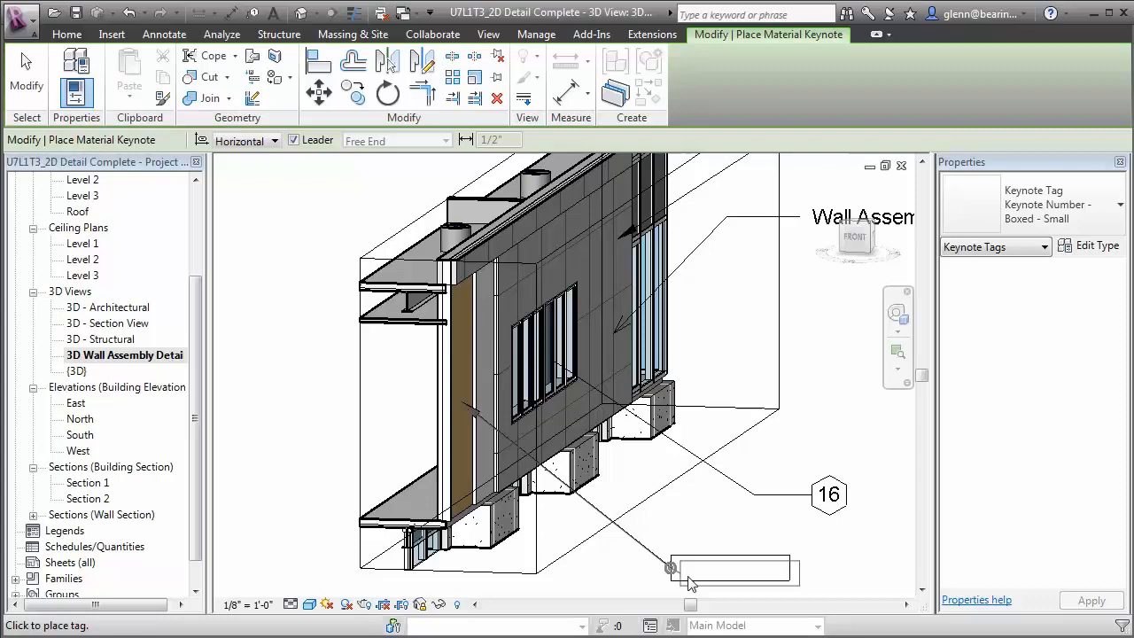
{"action": "left_click", "coordinate": [753, 574]}
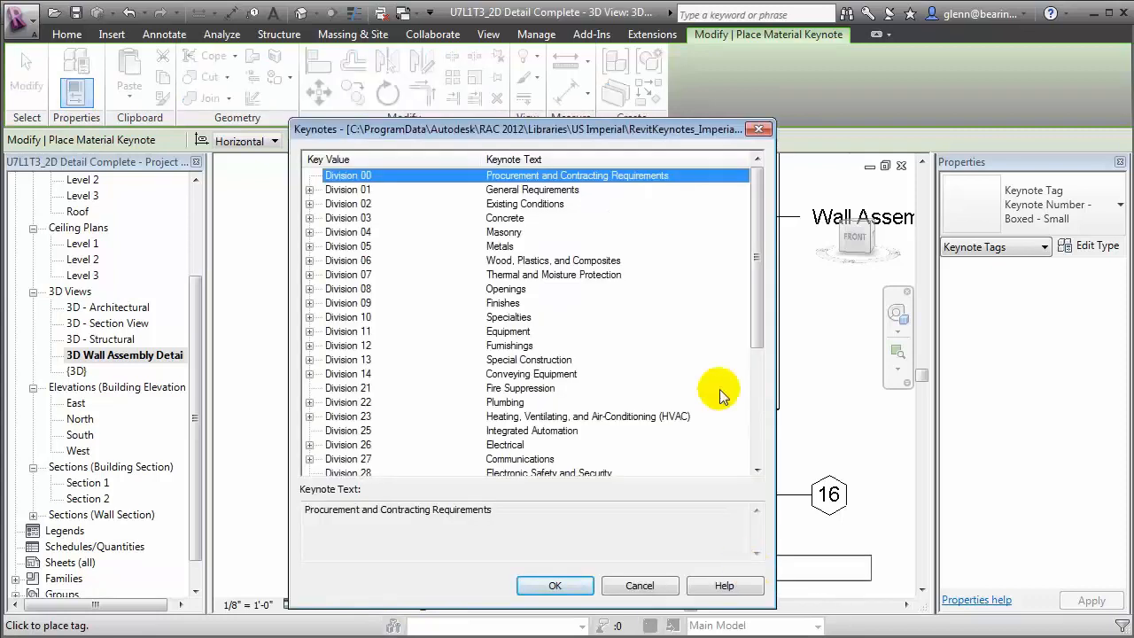
- Assign keynote 05 41 00.A4, 3-1/2" Metal Stud, from Division 05 Structural Metal Stud Framing to the material keynote
{"action": "left_click", "coordinate": [329, 247]}
{"action": "left_click", "coordinate": [309, 246]}
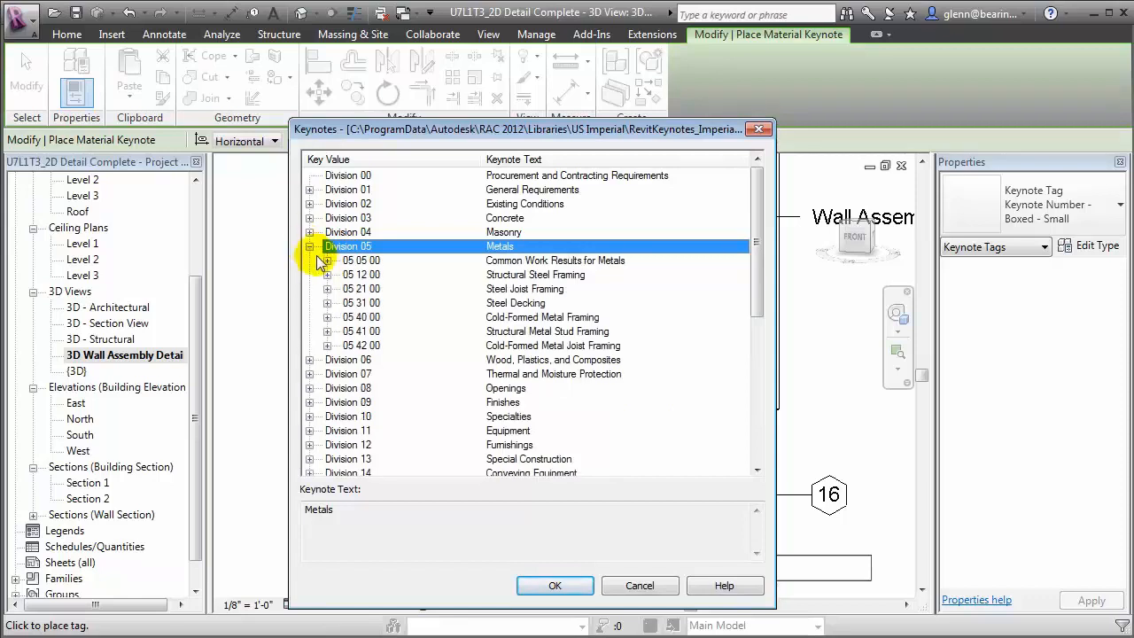
{"action": "left_click", "coordinate": [327, 317]}
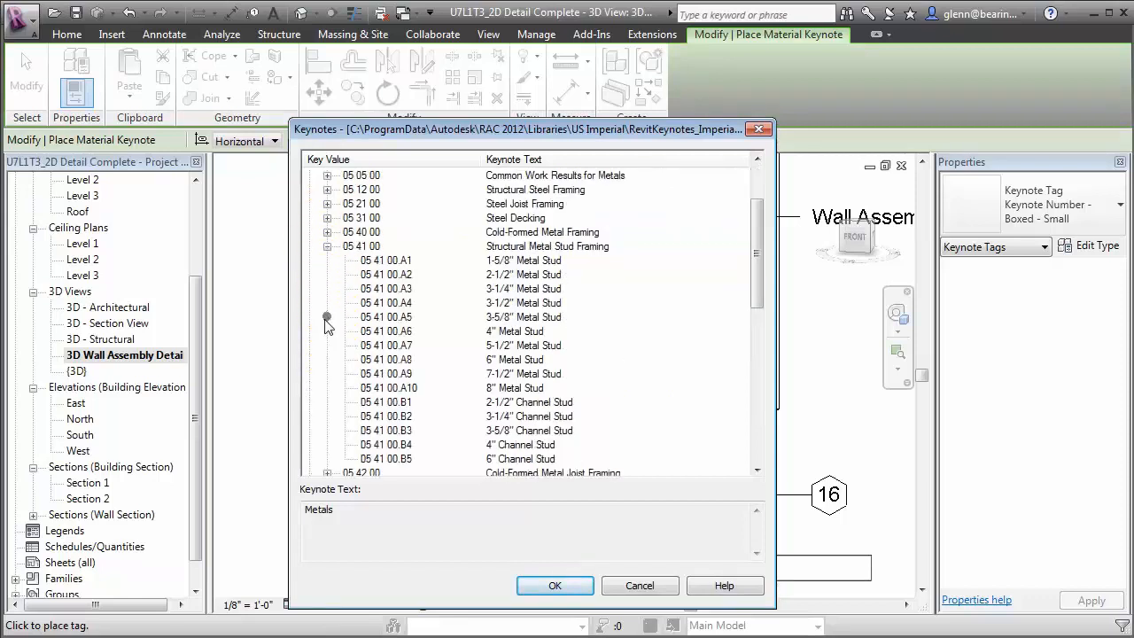
{"action": "left_click", "coordinate": [372, 304]}
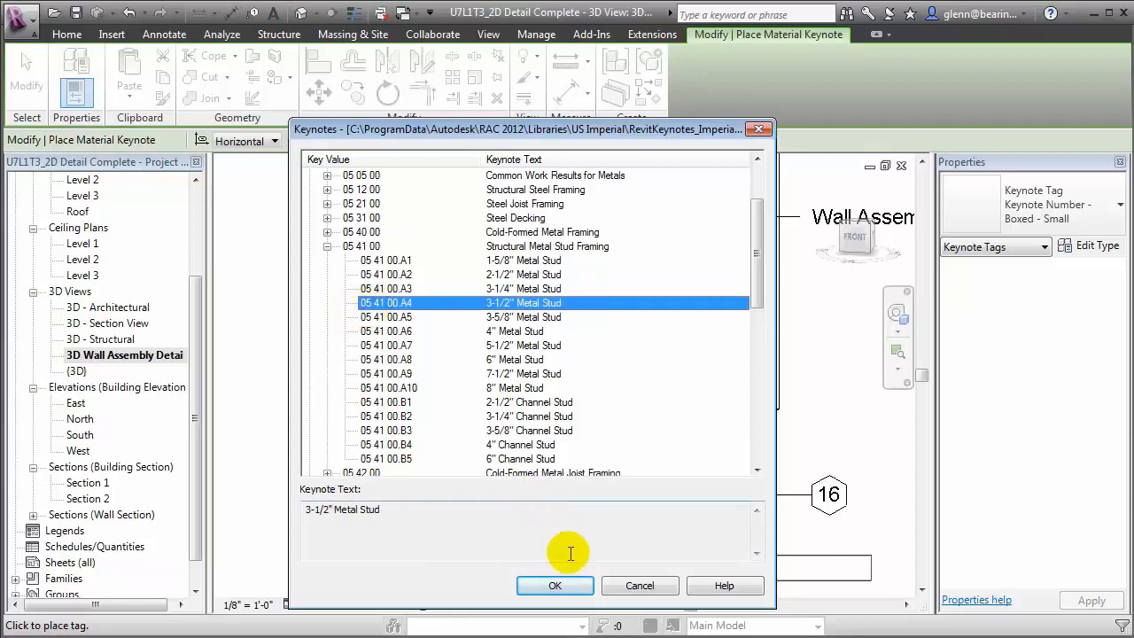
{"action": "left_click", "coordinate": [576, 586]}
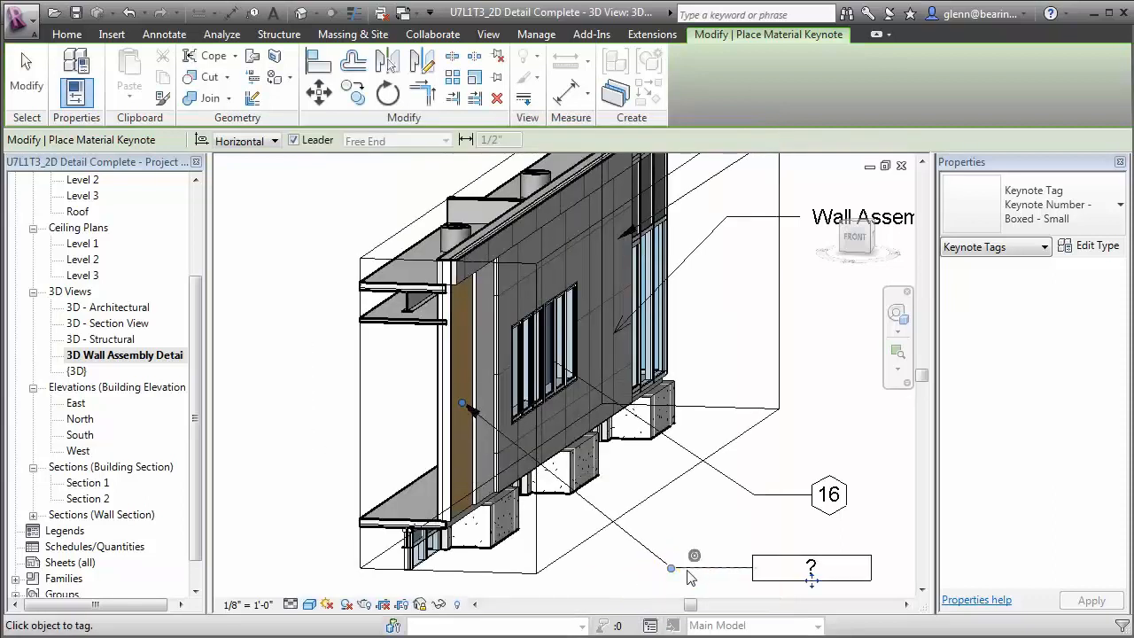